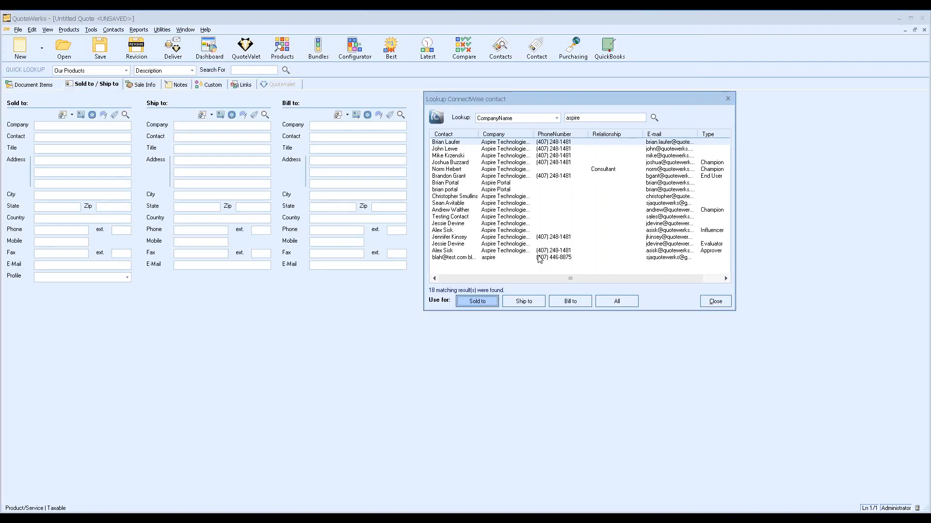
# Apply the Aspire Technologies marketing director contact as the Sold to, Ship to and Bill to party
pyautogui.click(513, 142)
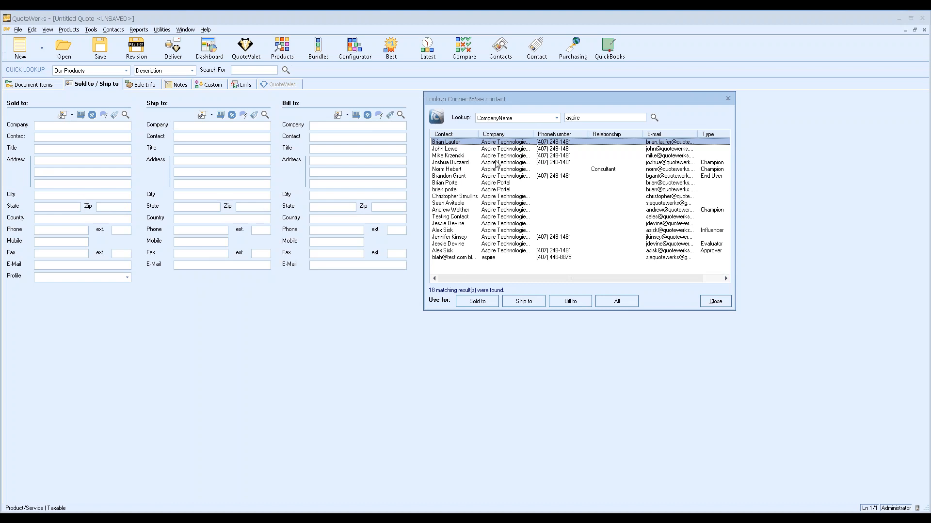
pyautogui.click(507, 176)
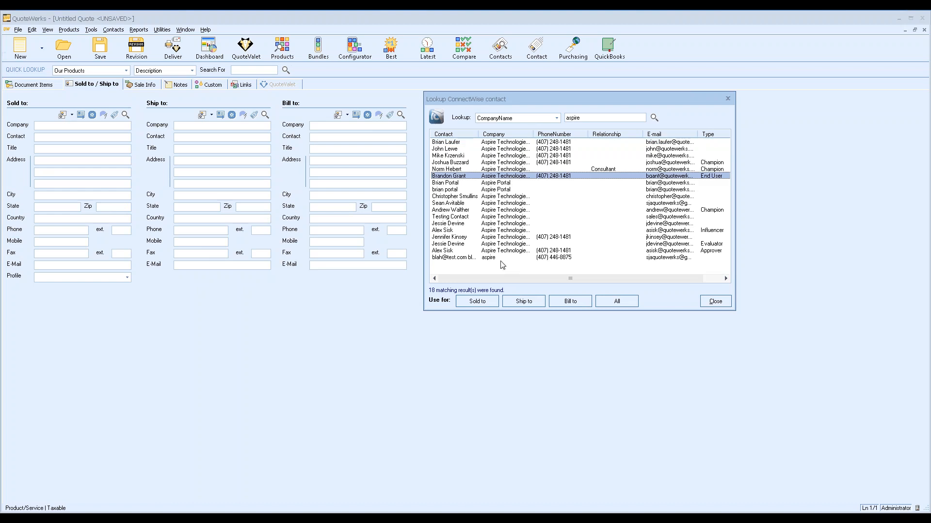
pyautogui.click(475, 302)
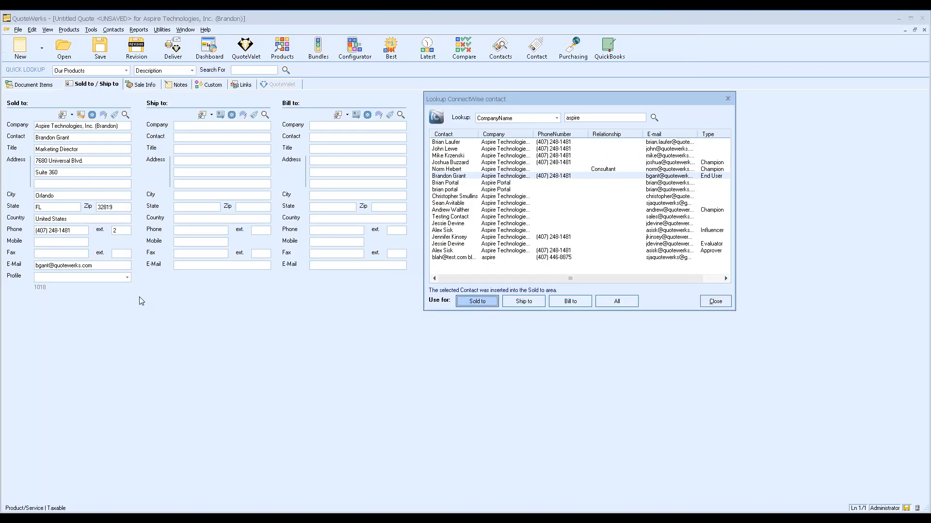
pyautogui.click(619, 302)
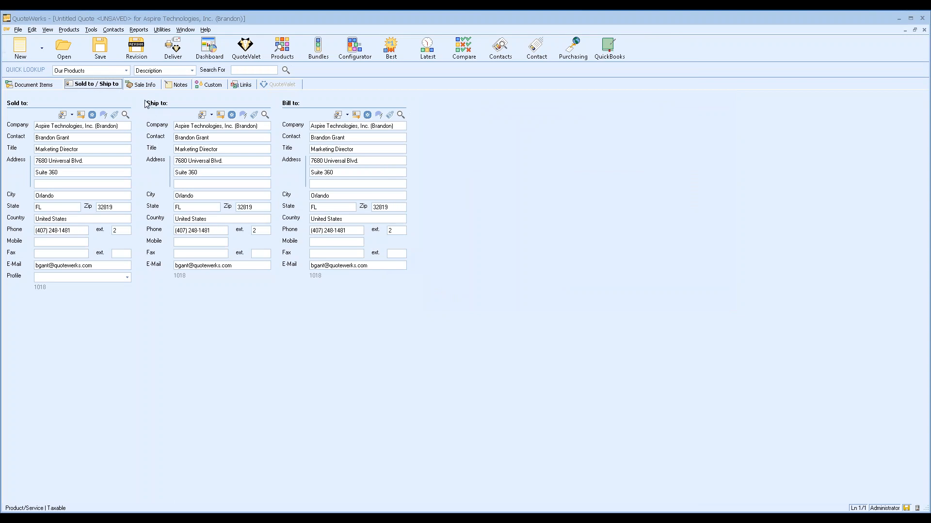
# Insert a 'Hardware' section header in the quote's Document Items
pyautogui.click(48, 86)
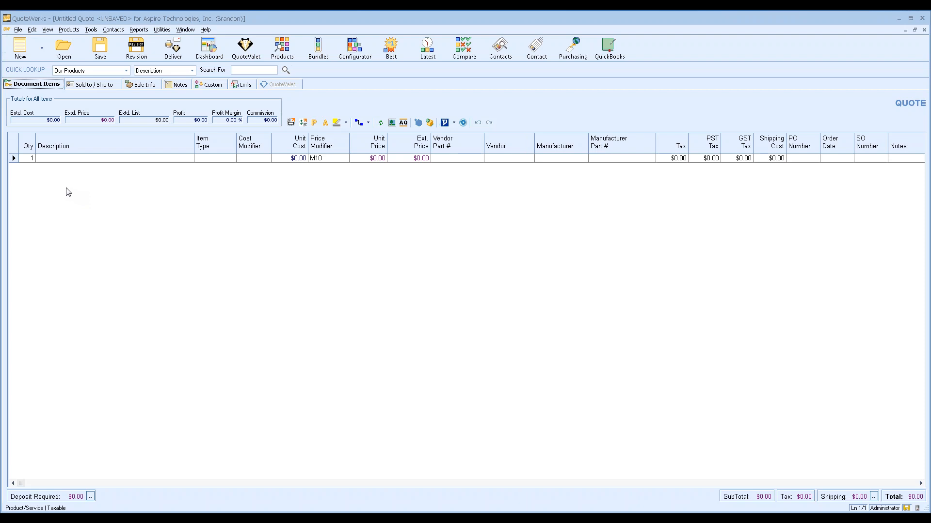
pyautogui.rightClick(14, 164)
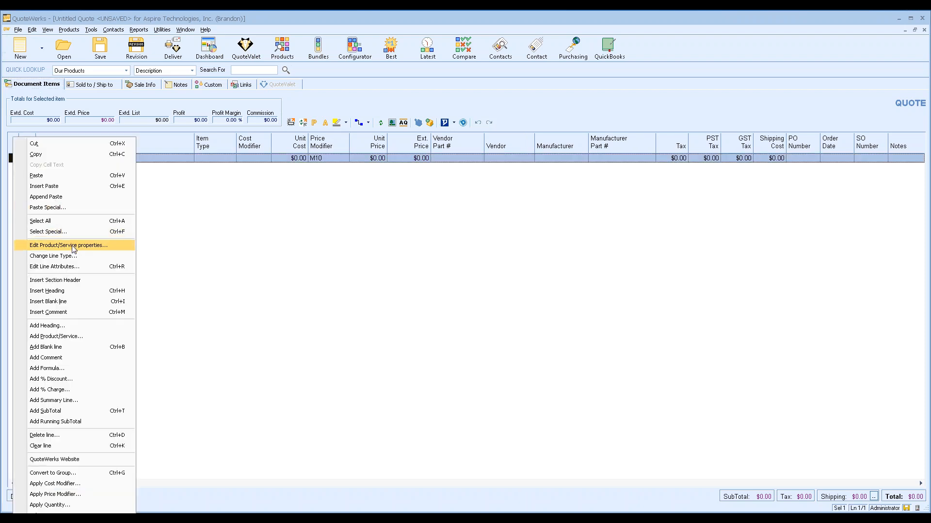
pyautogui.click(105, 285)
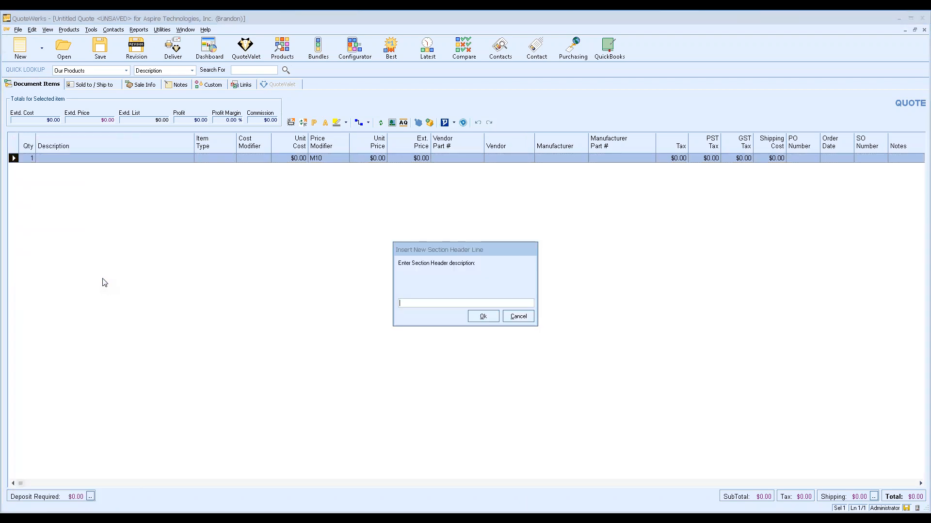
pyautogui.write('Hardware')
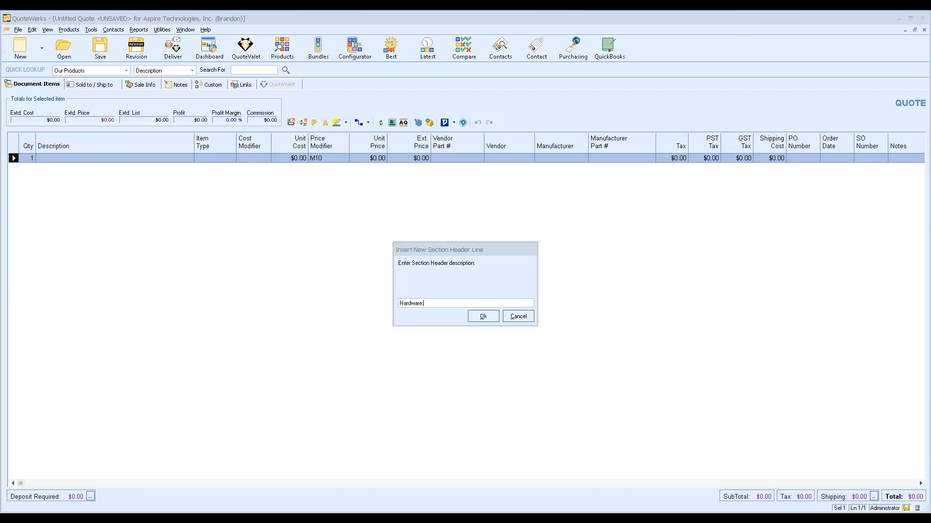
pyautogui.press('Return')
# Add 'Services:' and 'Optional Items:' section headers and delete the empty item line
pyautogui.rightClick(21, 167)
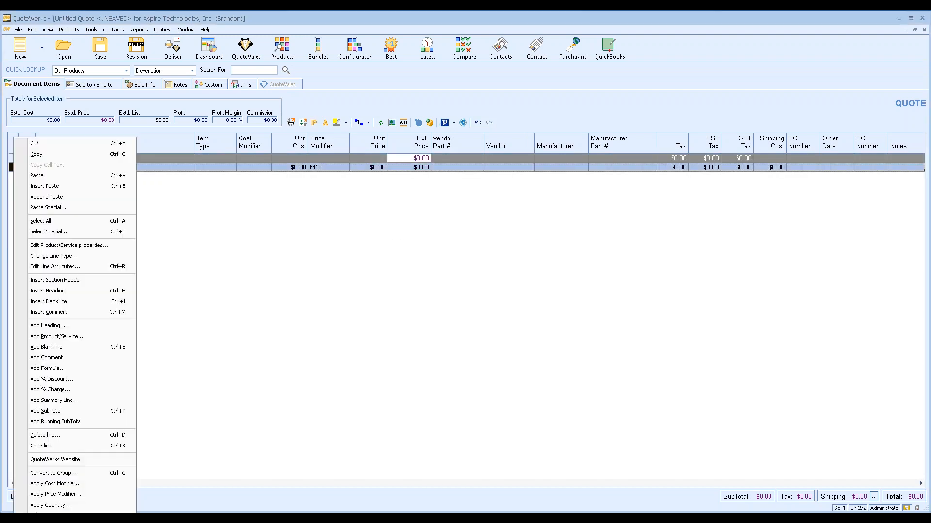
pyautogui.click(74, 282)
pyautogui.write('Services:')
pyautogui.press('Return')
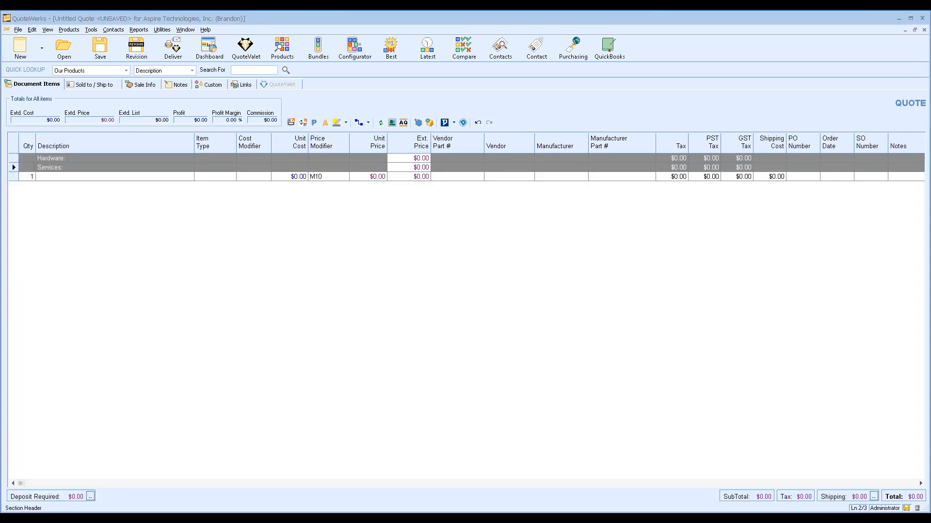
pyautogui.rightClick(22, 176)
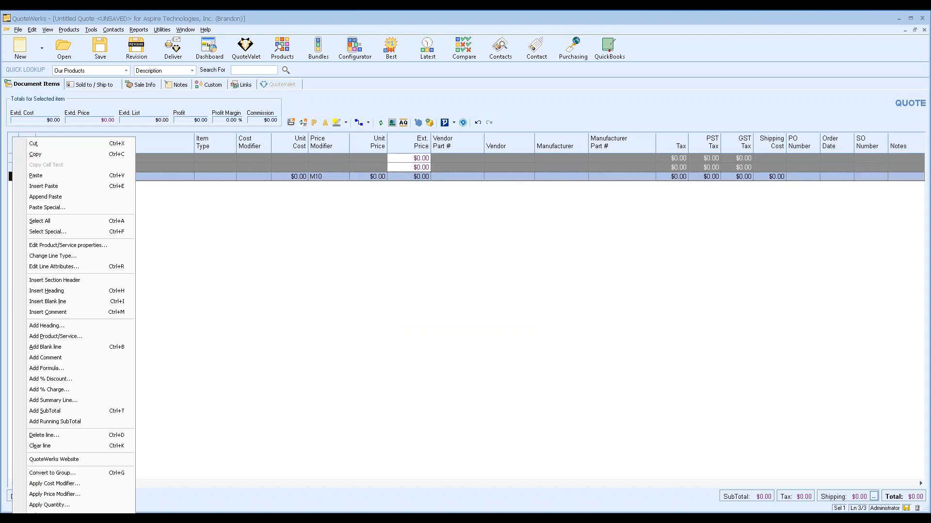
pyautogui.click(67, 283)
pyautogui.write('Optional Items:')
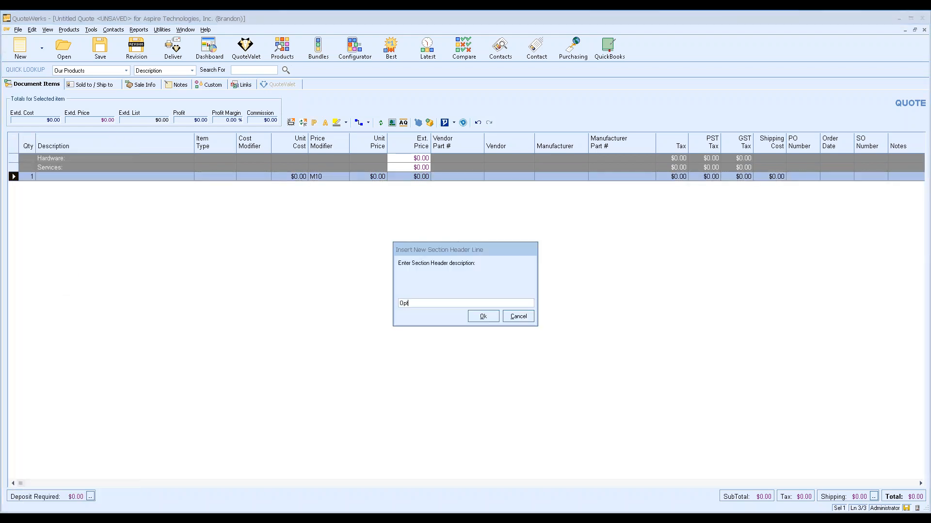
pyautogui.press('Return')
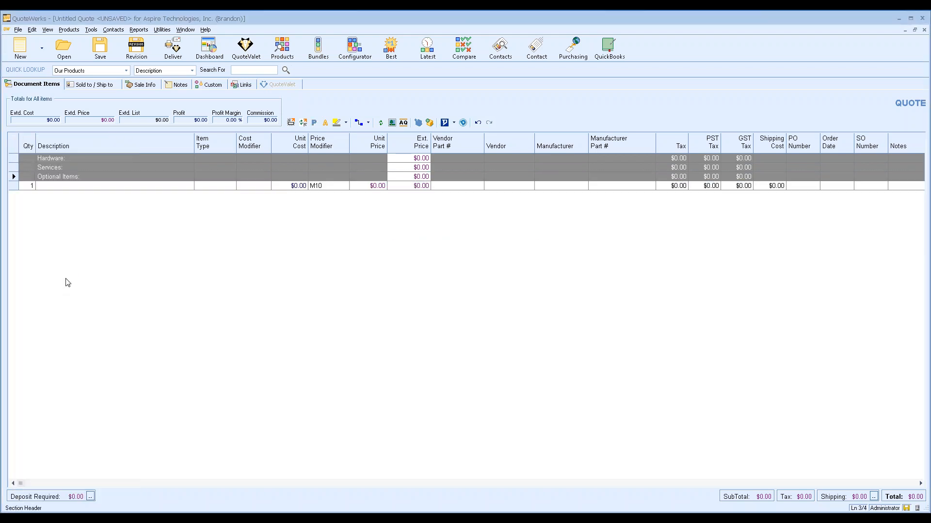
pyautogui.press('Delete')
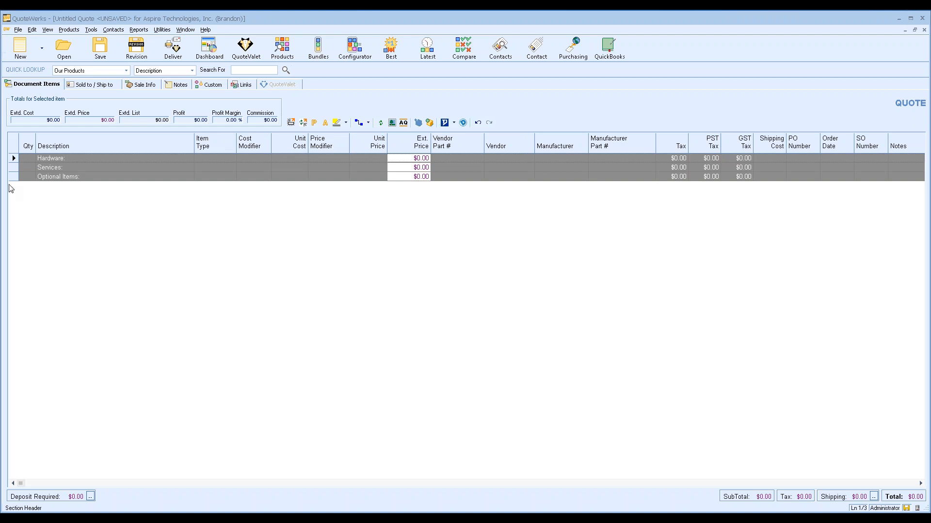
# Search the Etilize catalogue for 'tripp lite switch' and filter to KVM Switchboxes
pyautogui.click(283, 56)
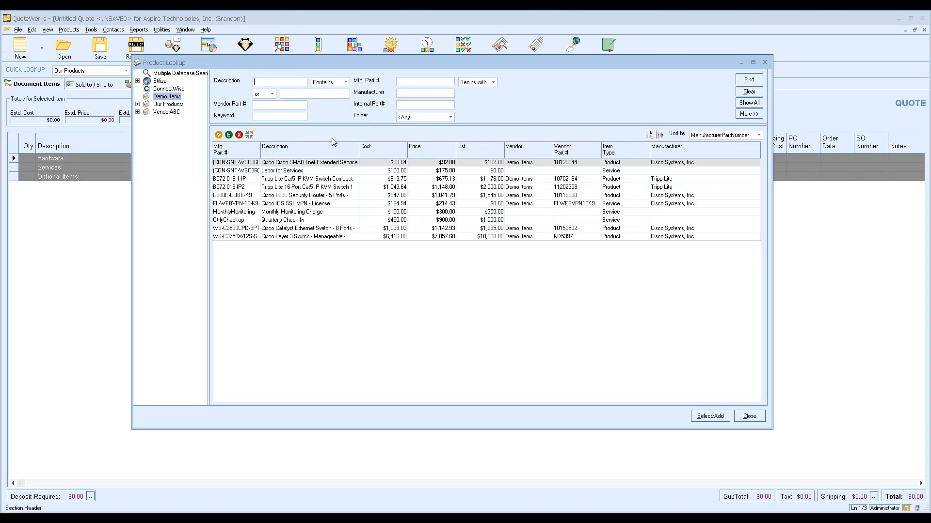
pyautogui.click(160, 81)
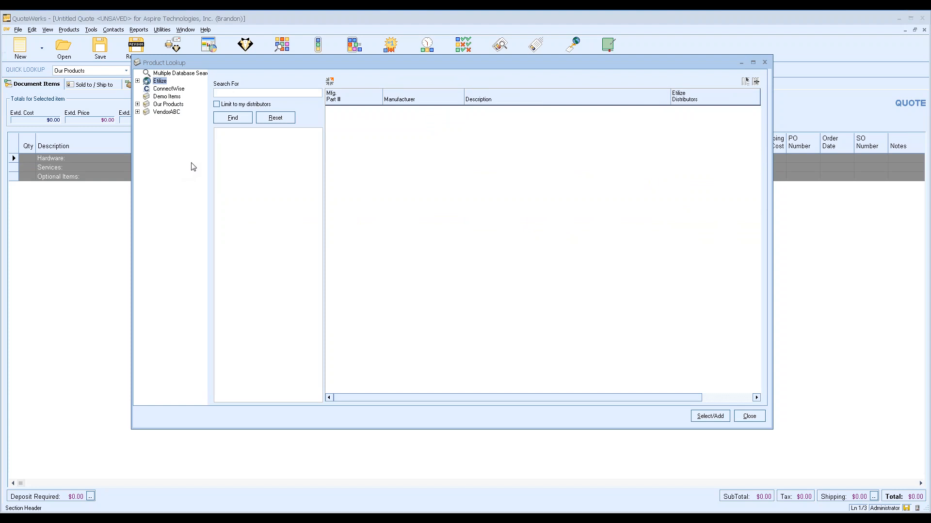
pyautogui.click(244, 93)
pyautogui.write('tripp lite switch')
pyautogui.press('Return')
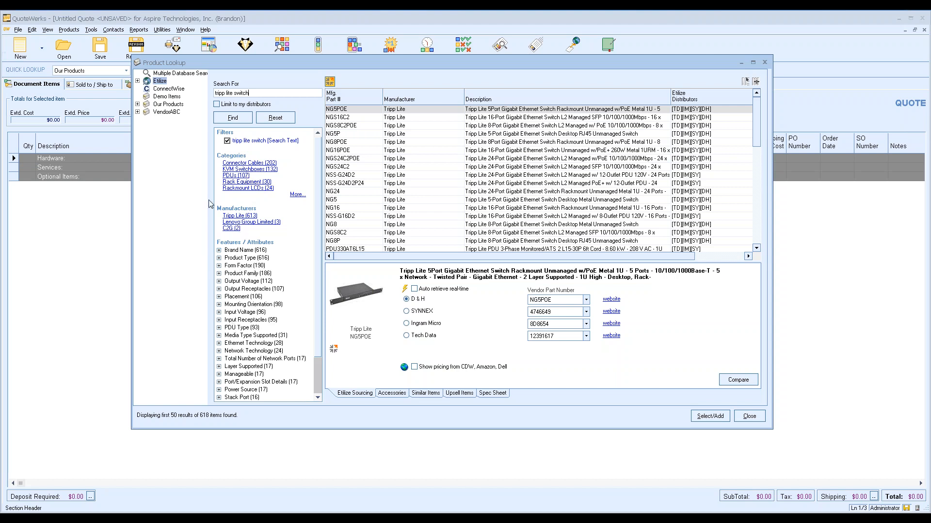
pyautogui.click(265, 170)
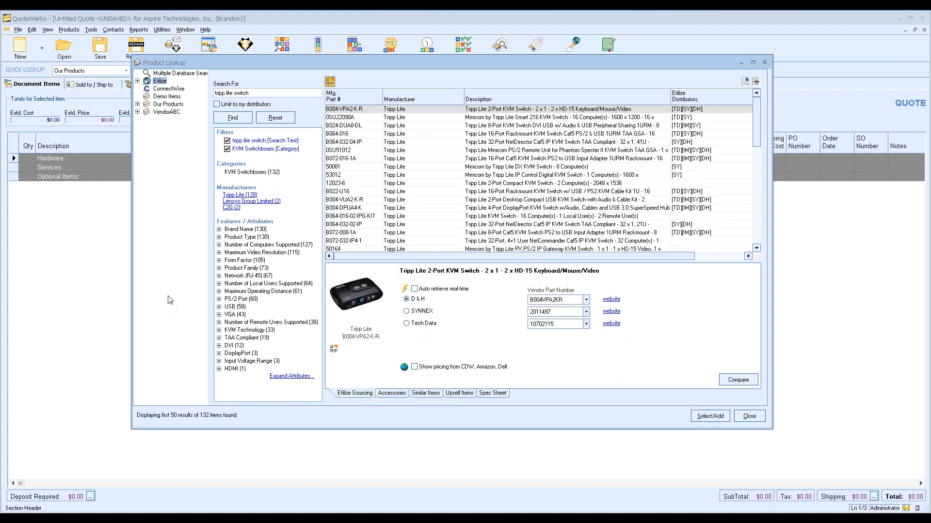
# Filter to the NetCommander family and fetch real-time distributor pricing for B072-032-IP4
pyautogui.click(219, 268)
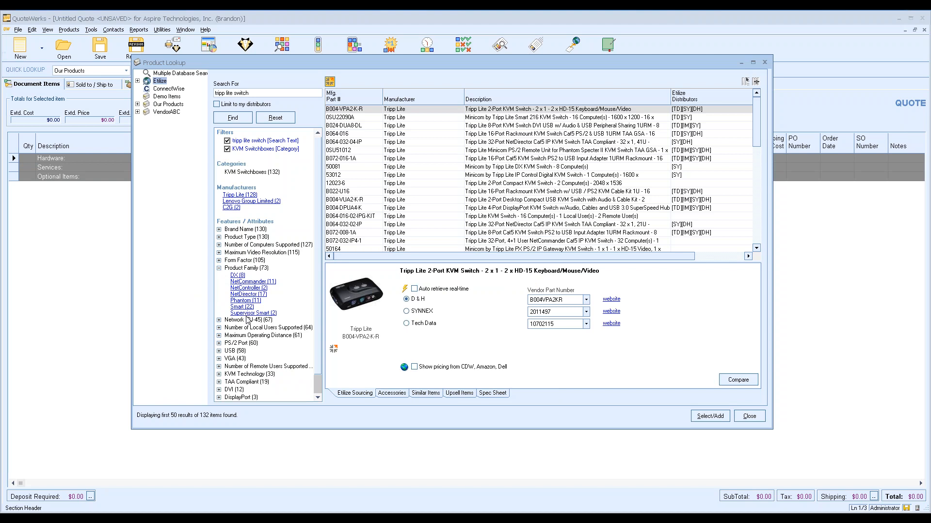
pyautogui.click(272, 282)
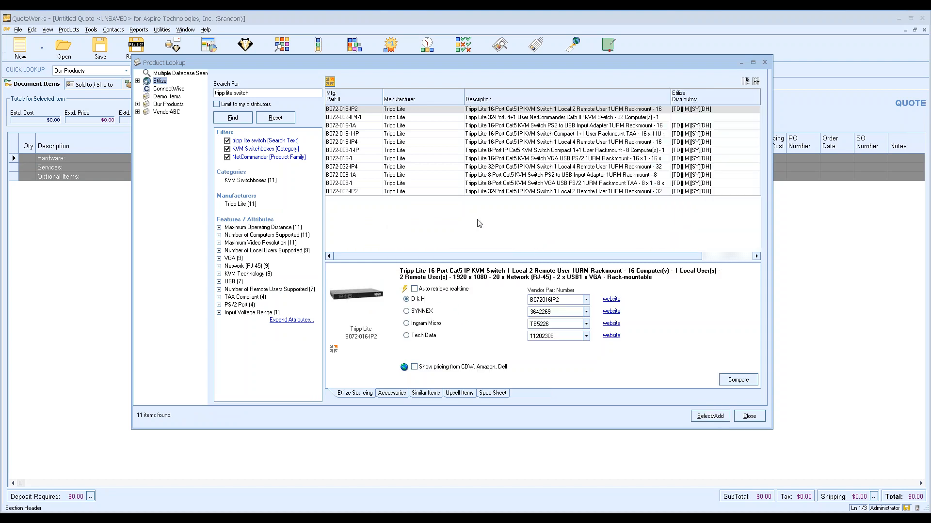
pyautogui.click(503, 166)
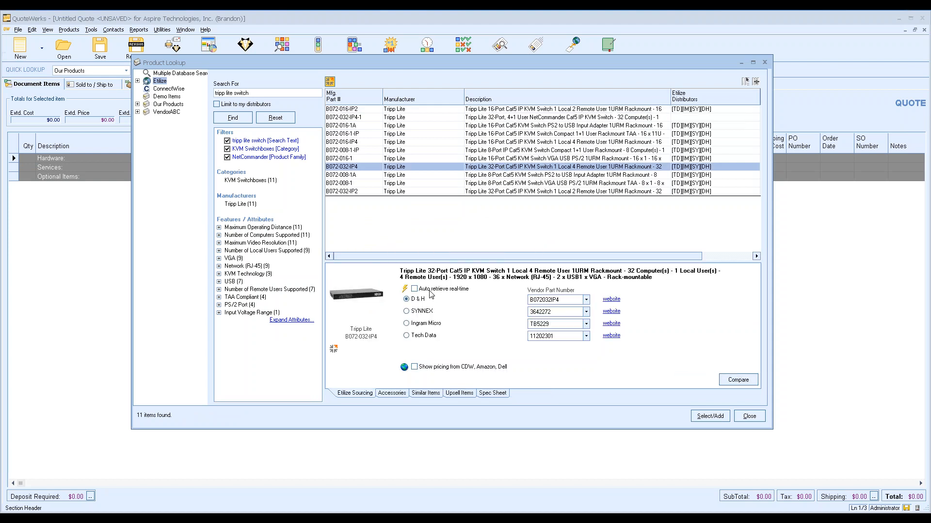
pyautogui.click(404, 290)
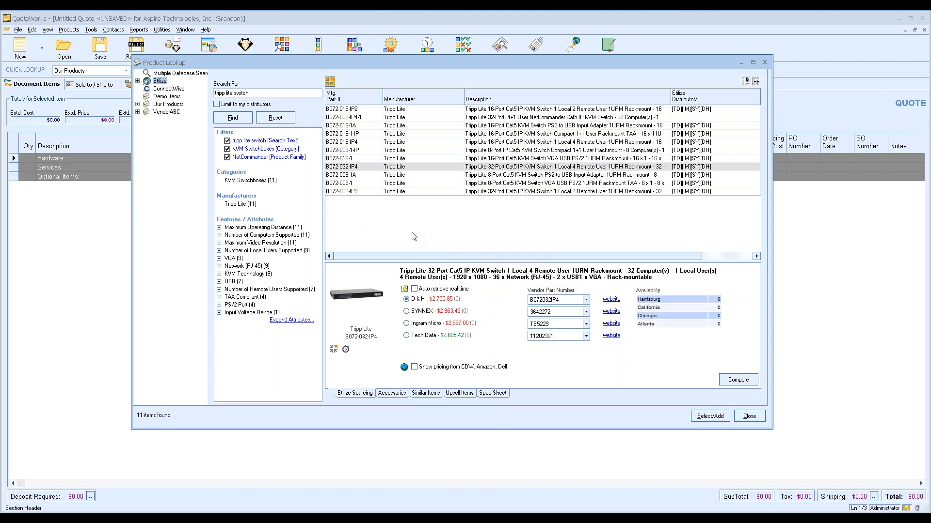
# Choose Tech Data at $2,695.42, add CDW pricing to the comparison, and select the switch
pyautogui.click(433, 335)
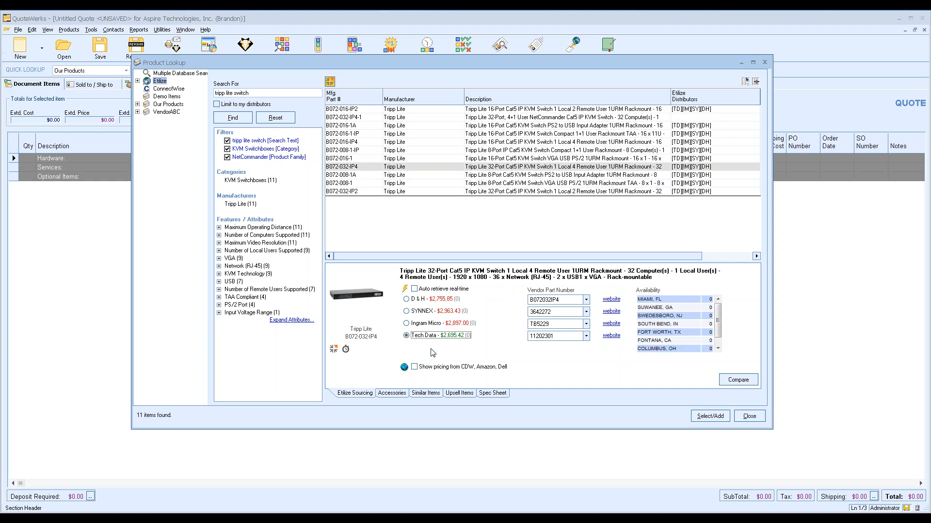
pyautogui.moveTo(722, 313); pyautogui.dragTo(722, 343)
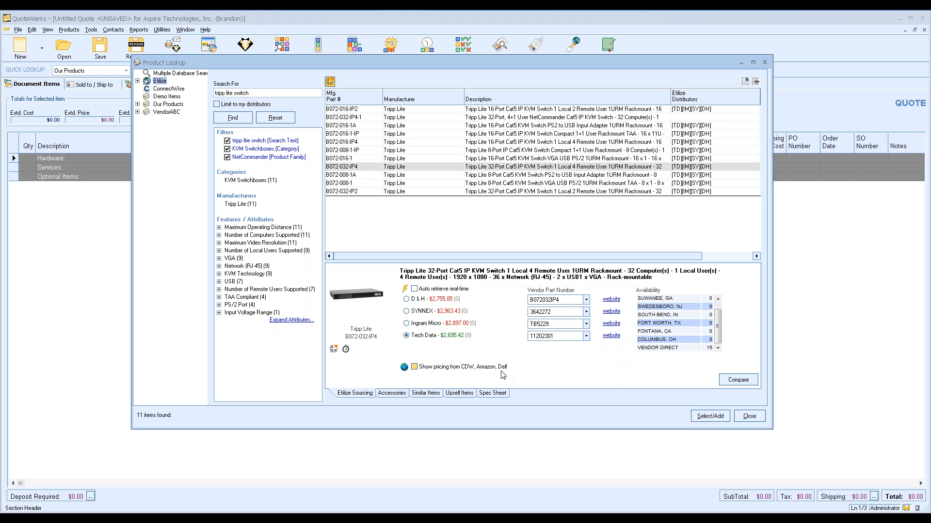
pyautogui.click(405, 367)
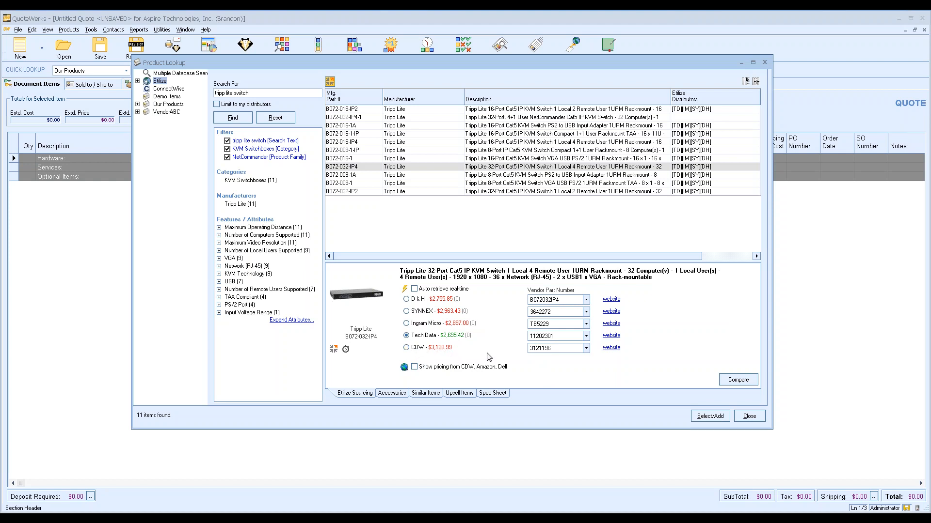
pyautogui.click(448, 340)
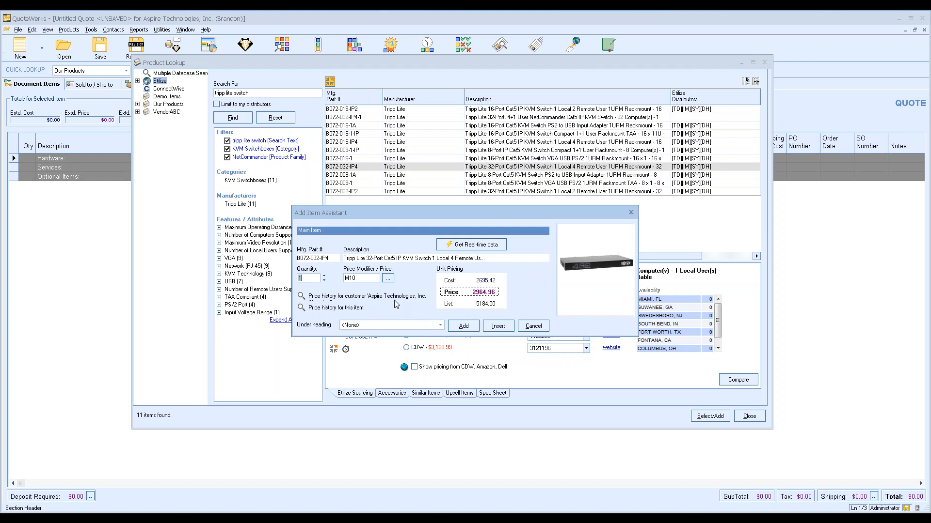
# Set the KVM switch to quantity 3 at a price of 3000
pyautogui.click(324, 276)
pyautogui.doubleClick(351, 276)
pyautogui.write('P15')
pyautogui.moveTo(360, 278); pyautogui.dragTo(338, 277)
pyautogui.write('3000')
# Review the customer's price history for the KVM switch
pyautogui.click(301, 296)
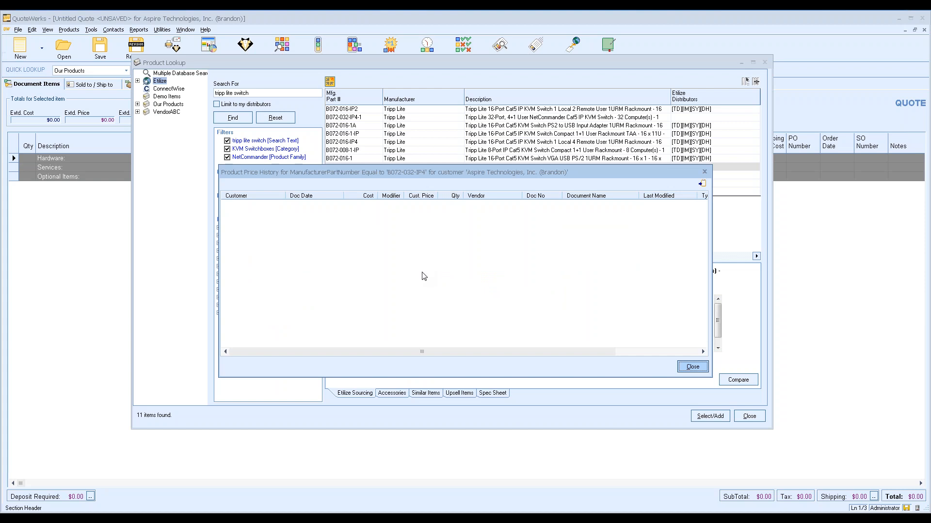
pyautogui.click(692, 368)
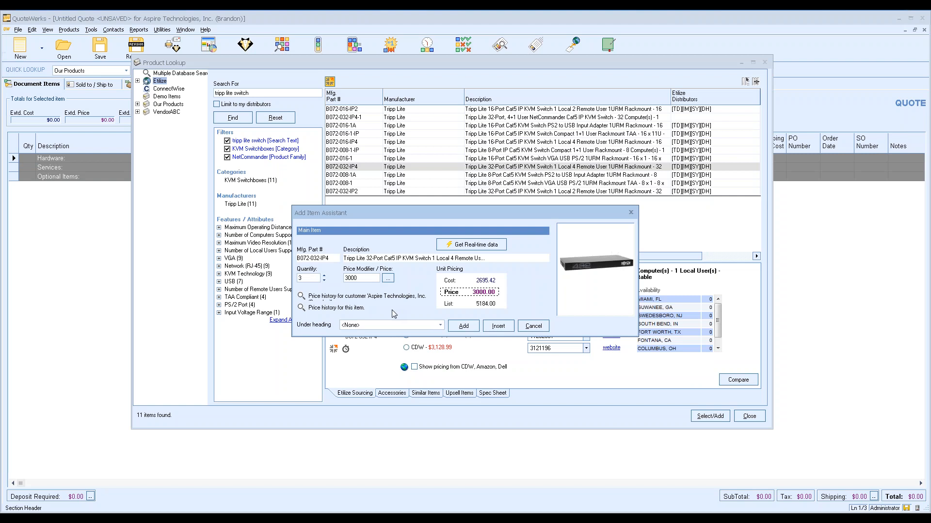
pyautogui.click(302, 309)
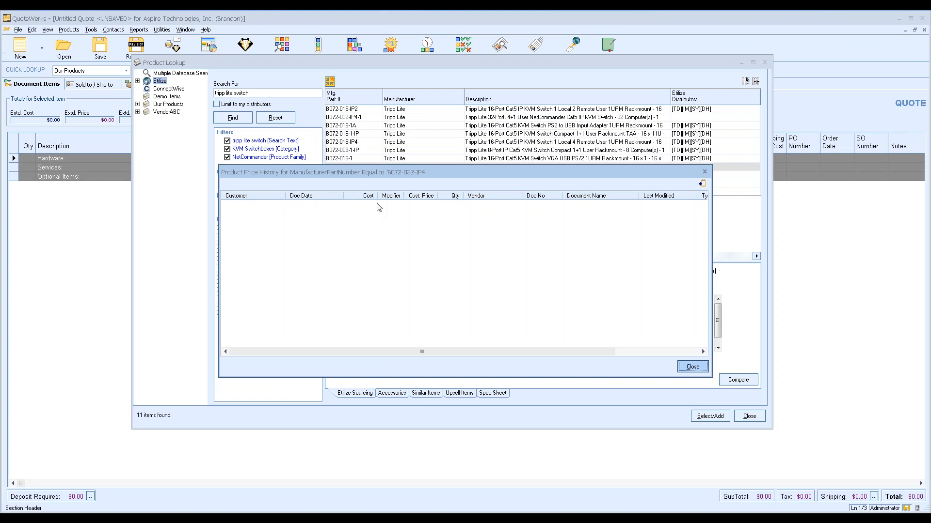
pyautogui.click(693, 367)
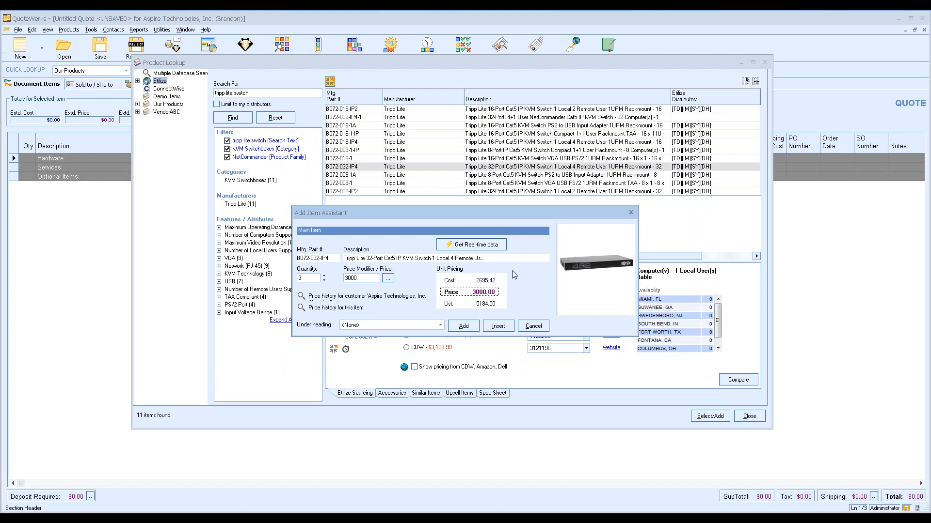
# Place the switch under Section: Hardware and add it to the quote
pyautogui.click(441, 326)
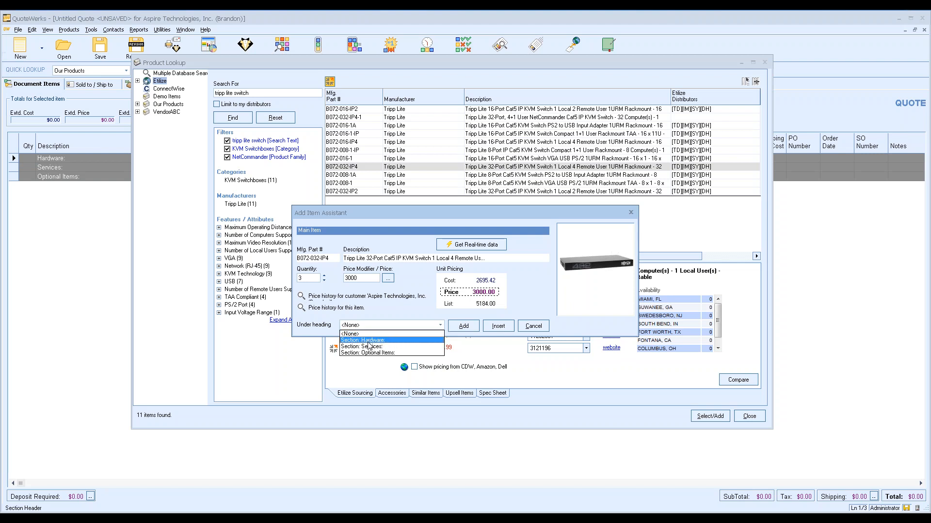
pyautogui.click(364, 340)
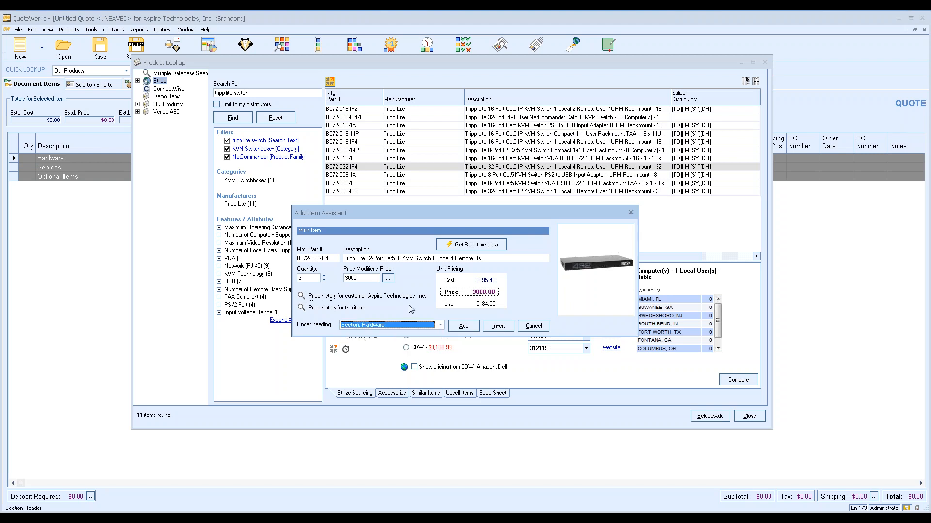
pyautogui.click(464, 330)
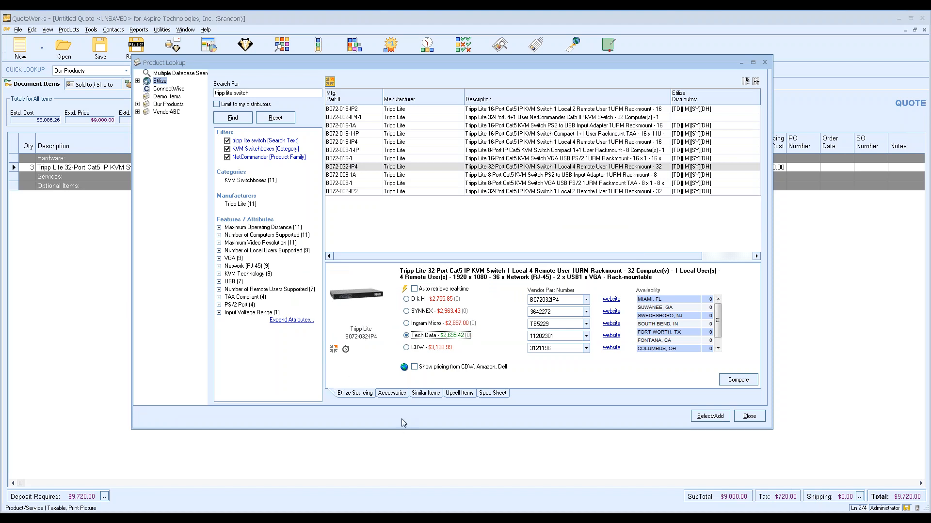
# Filter the switch's accessories to Connector Cables and source the patch cable from SYNNEX
pyautogui.click(392, 396)
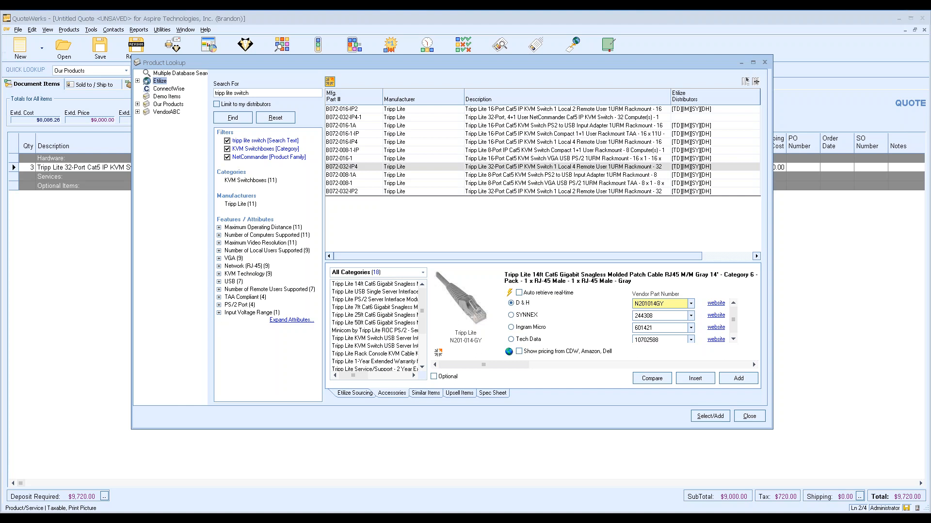
pyautogui.click(424, 273)
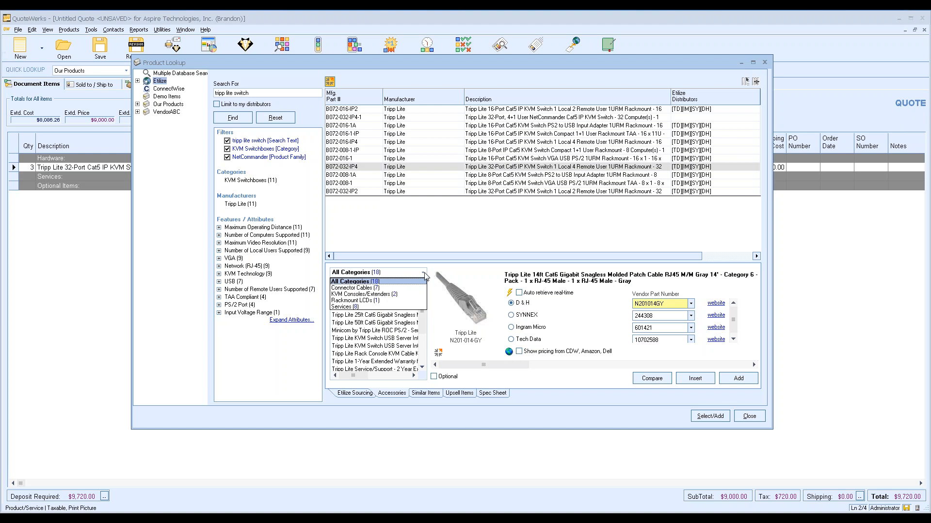
pyautogui.click(405, 288)
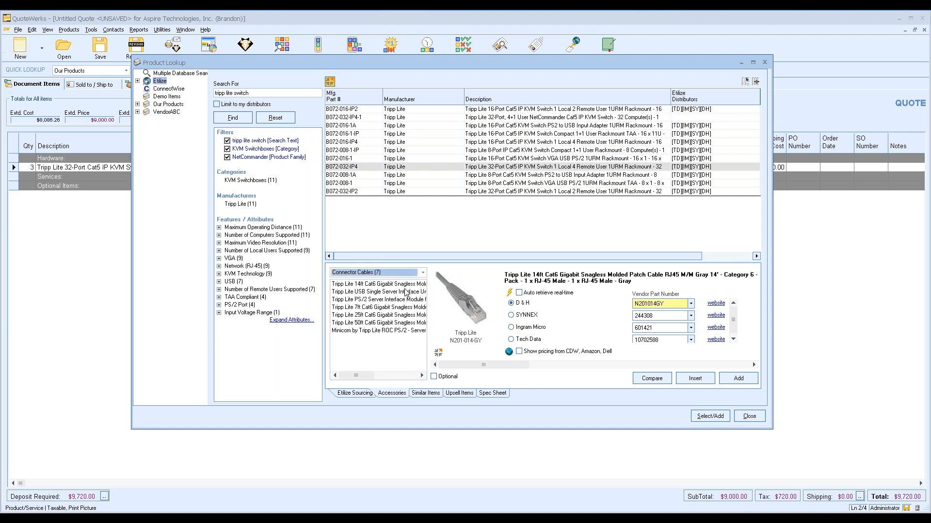
pyautogui.click(509, 293)
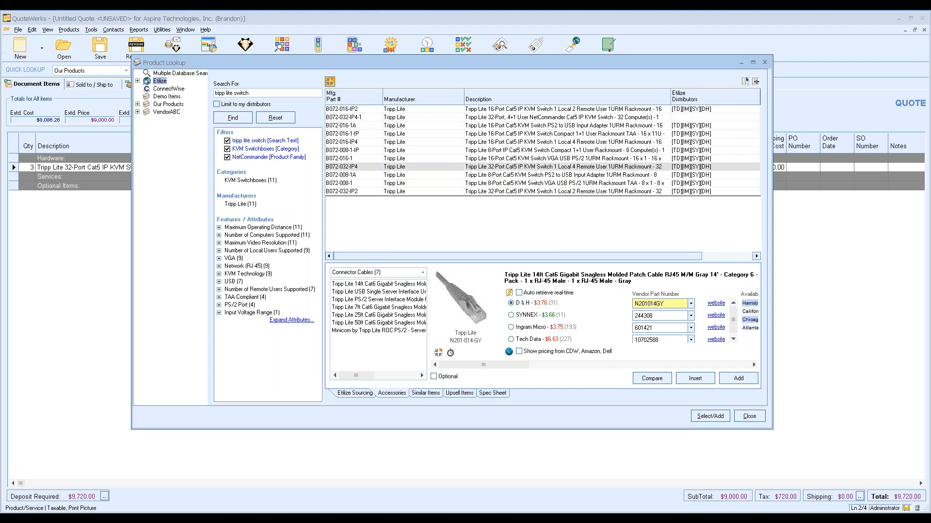
pyautogui.click(540, 318)
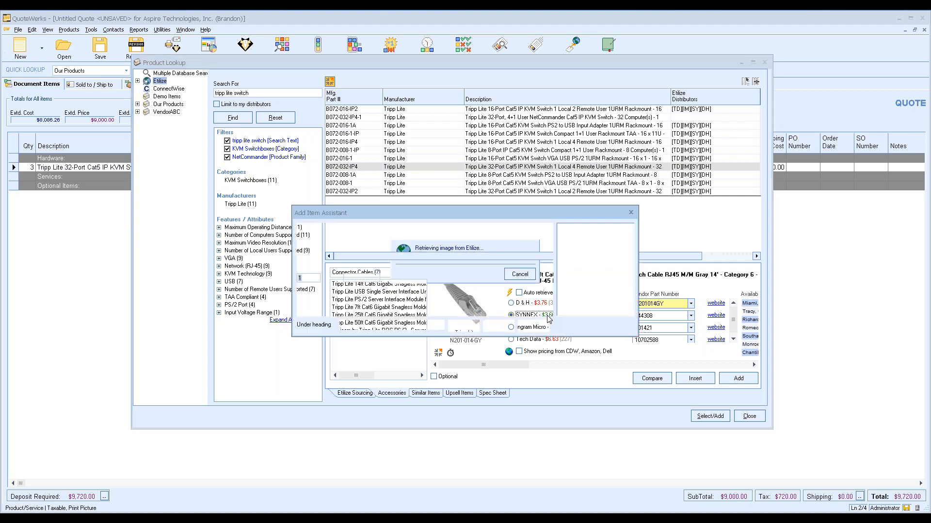
# Add three 14ft Cat6 patch cables under Optional Items
pyautogui.doubleClick(325, 280)
pyautogui.click(367, 324)
pyautogui.click(367, 353)
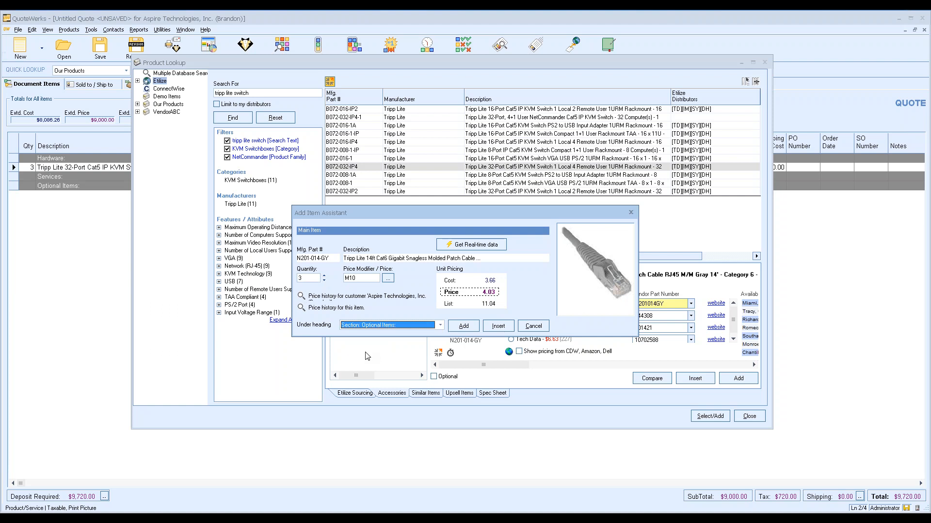
pyautogui.click(463, 326)
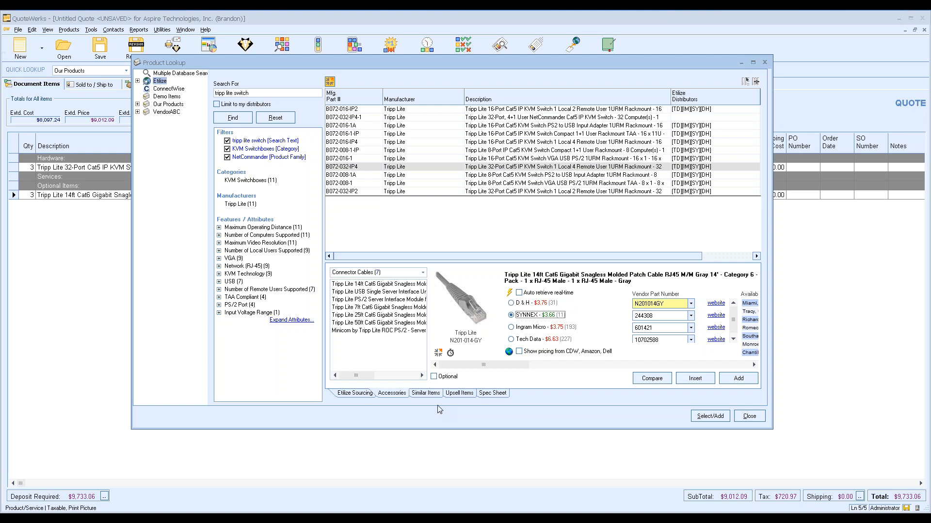
# View the KVM switch's spec sheet, then switch to the ConnectWise product catalog
pyautogui.click(498, 395)
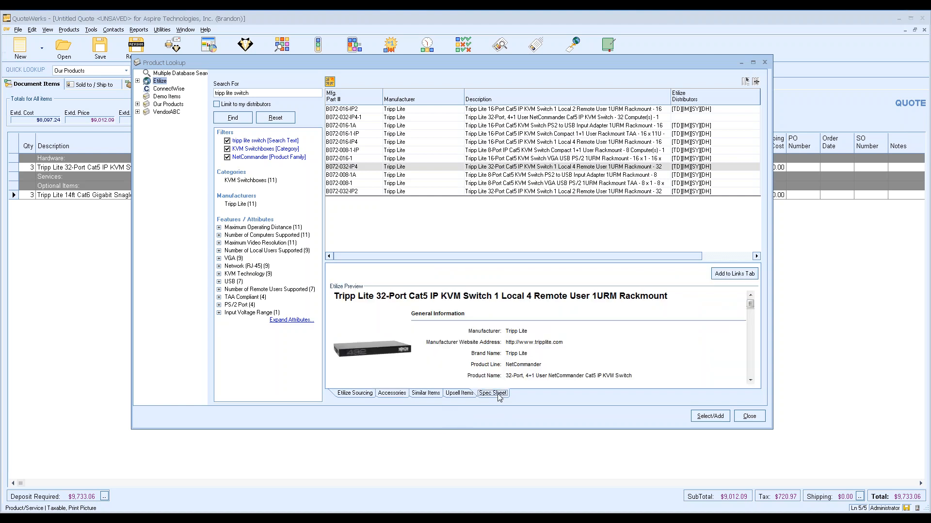
pyautogui.moveTo(752, 307)
pyautogui.mouseDown()
pyautogui.moveTo(751, 354)
pyautogui.moveTo(753, 300)
pyautogui.mouseUp()
pyautogui.click(169, 89)
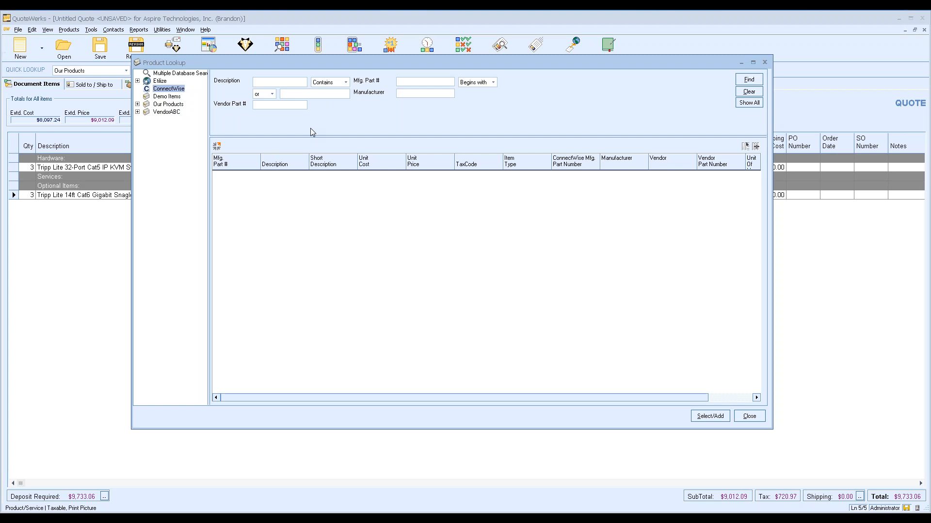
# Search ConnectWise for 'cisco' and add the 2GB DRAM, 1GB DRAM and SFP+ items
pyautogui.click(264, 83)
pyautogui.write('cisco')
pyautogui.press('Return')
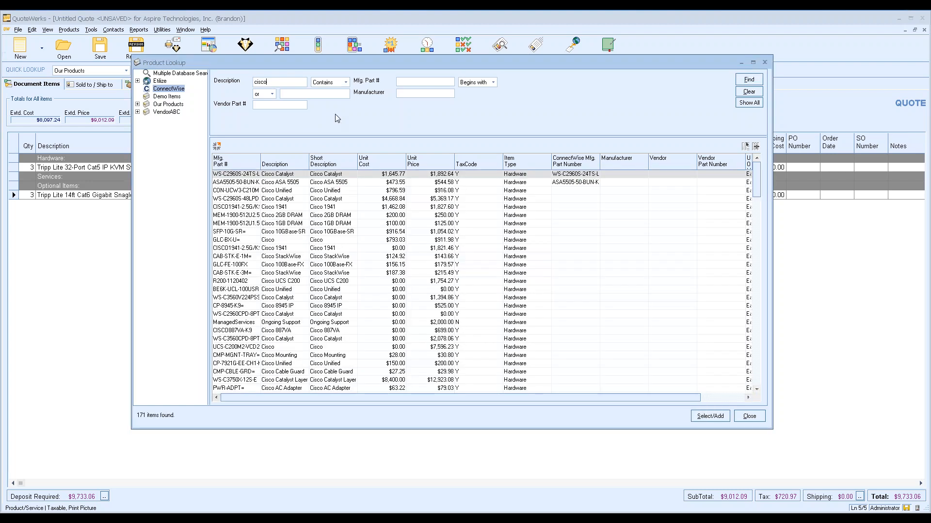
pyautogui.click(289, 217)
pyautogui.moveTo(289, 226); pyautogui.dragTo(290, 234)
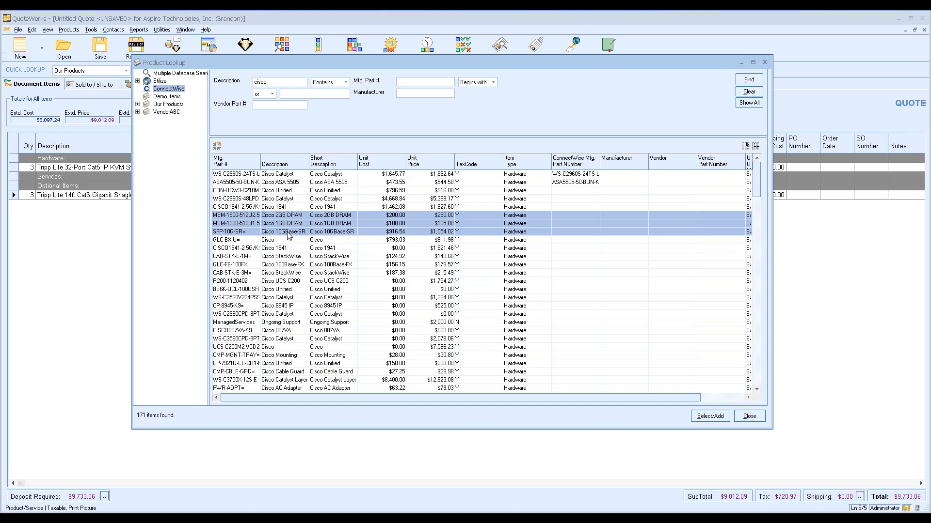
pyautogui.rightClick(289, 234)
pyautogui.click(296, 240)
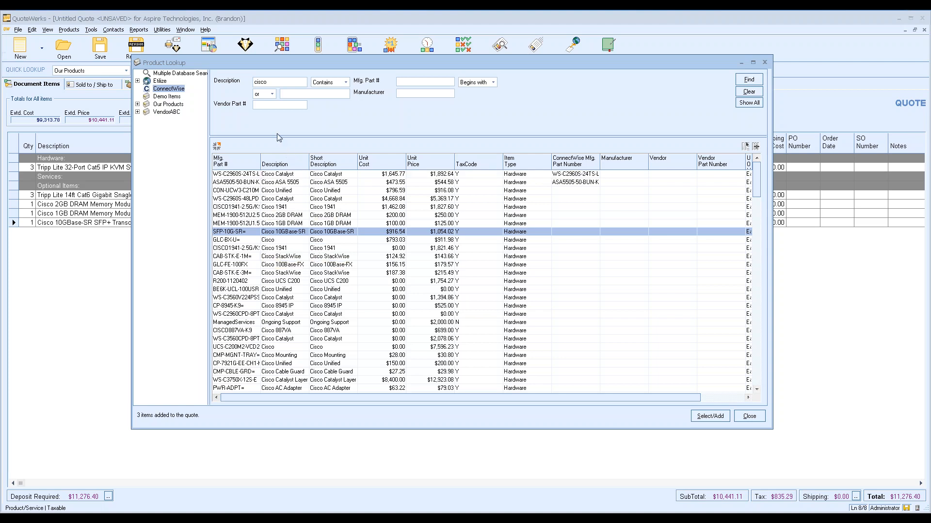
# From Demo Items, add the monitoring and check-in services, 16-port KVM switch and 888E router
pyautogui.click(162, 97)
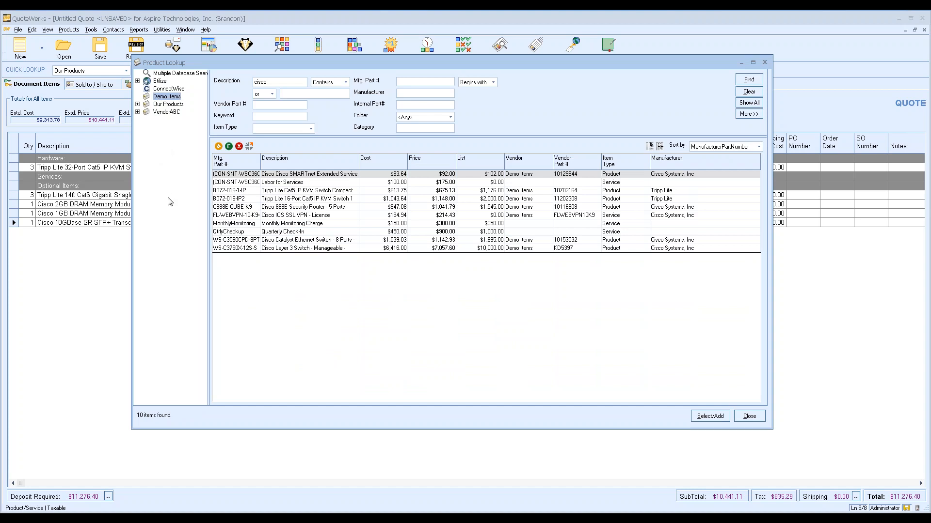
pyautogui.moveTo(279, 223); pyautogui.dragTo(279, 232)
pyautogui.rightClick(280, 231)
pyautogui.click(282, 235)
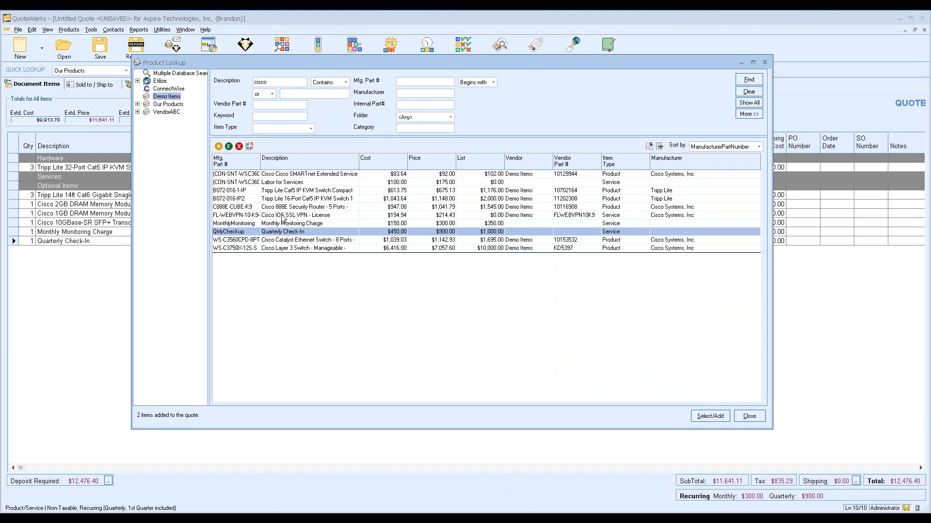
pyautogui.moveTo(289, 207); pyautogui.dragTo(297, 201)
pyautogui.rightClick(297, 198)
pyautogui.click(300, 203)
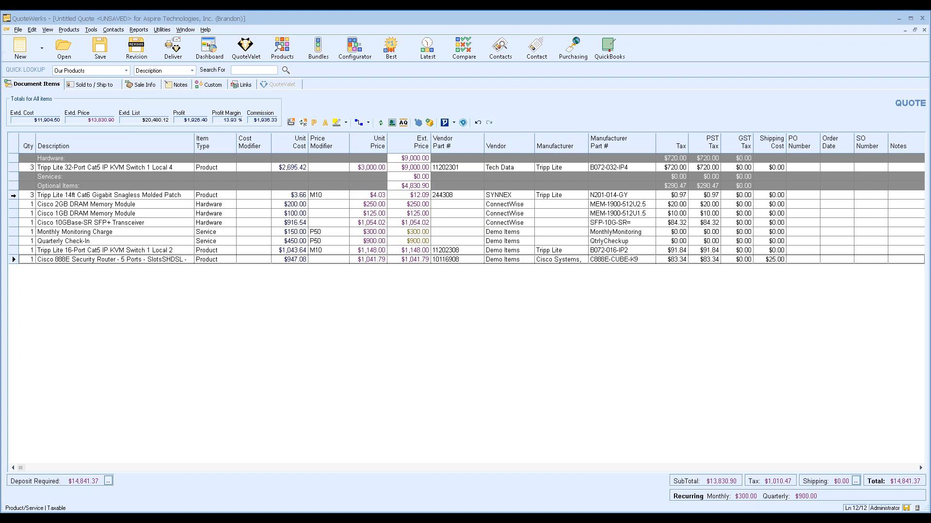
# Move the patch cable and the three Cisco items under the Hardware section
pyautogui.click(14, 195)
pyautogui.keyDown('shift'); pyautogui.click(14, 222); pyautogui.keyUp('shift')
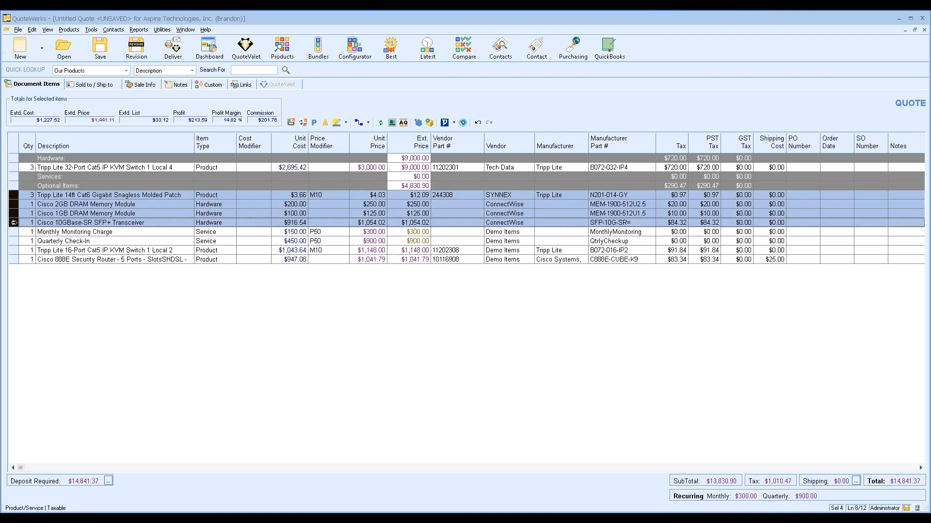
pyautogui.click(13, 195)
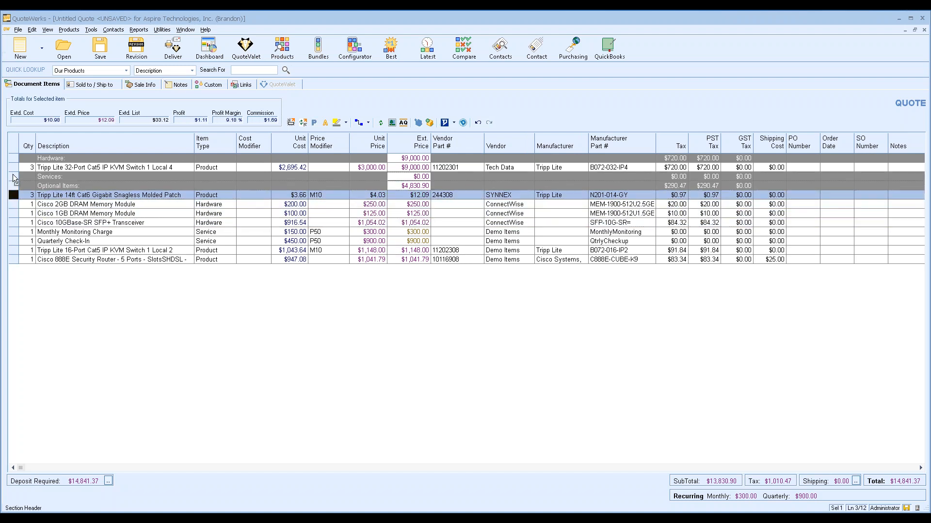
pyautogui.moveTo(13, 179); pyautogui.dragTo(14, 177)
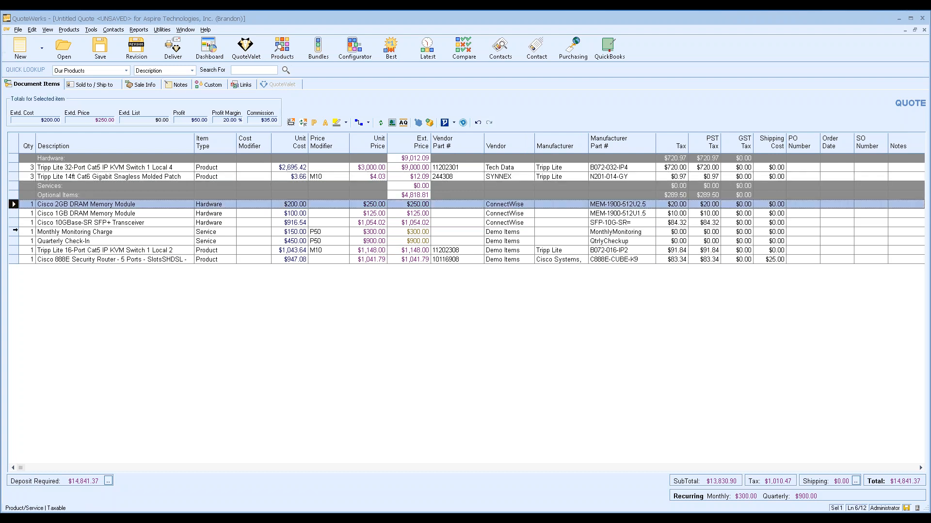
pyautogui.keyDown('shift'); pyautogui.click(14, 222); pyautogui.keyUp('shift')
pyautogui.moveTo(15, 222); pyautogui.dragTo(14, 186)
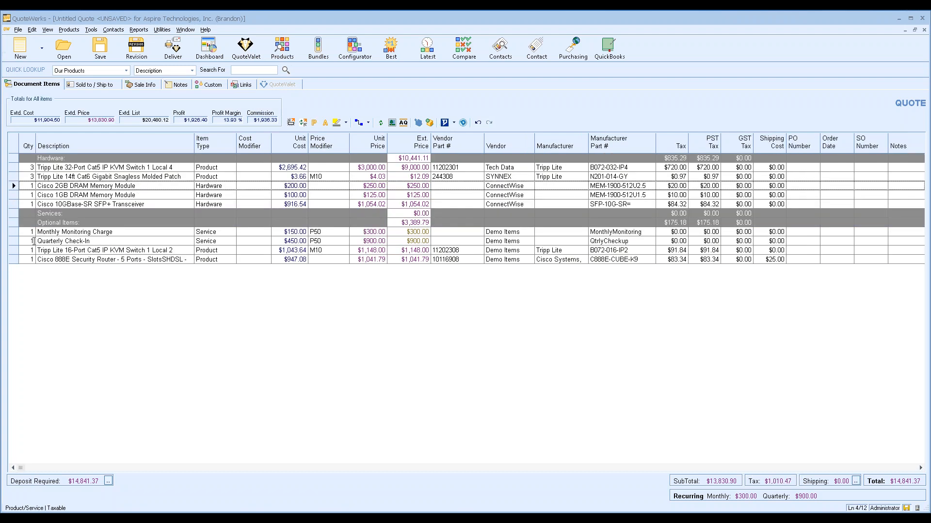
# Move the Monthly Monitoring Charge and Quarterly Check-In lines under Services
pyautogui.click(14, 232)
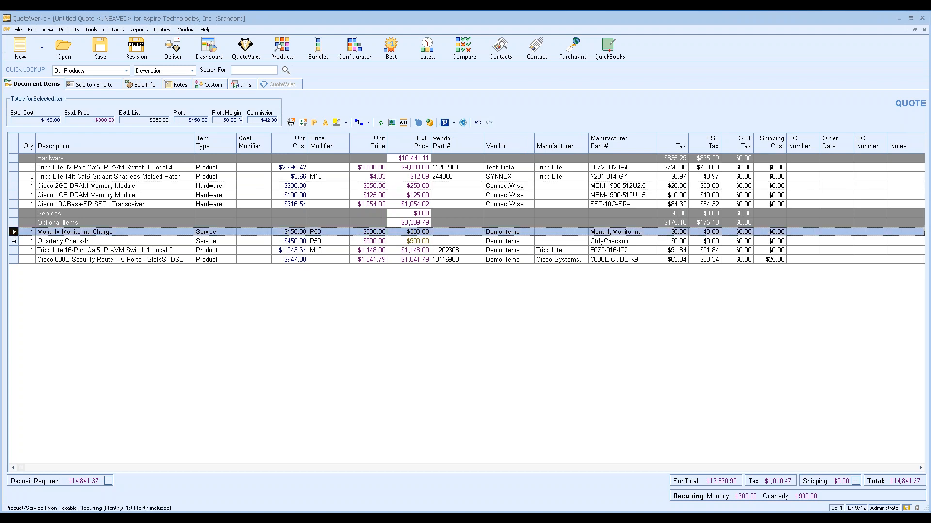
pyautogui.keyDown('ctrl'); pyautogui.click(14, 240); pyautogui.keyUp('ctrl')
pyautogui.moveTo(13, 241); pyautogui.dragTo(13, 225)
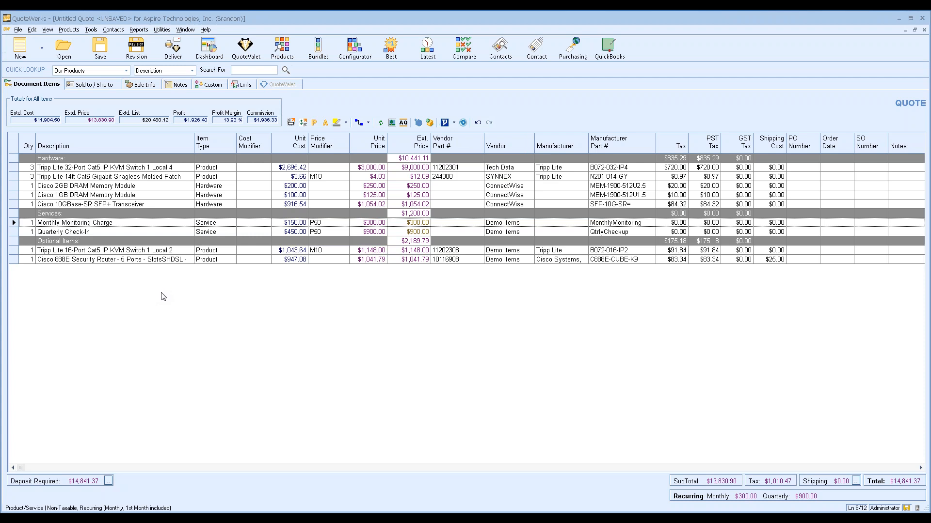
pyautogui.click(29, 250)
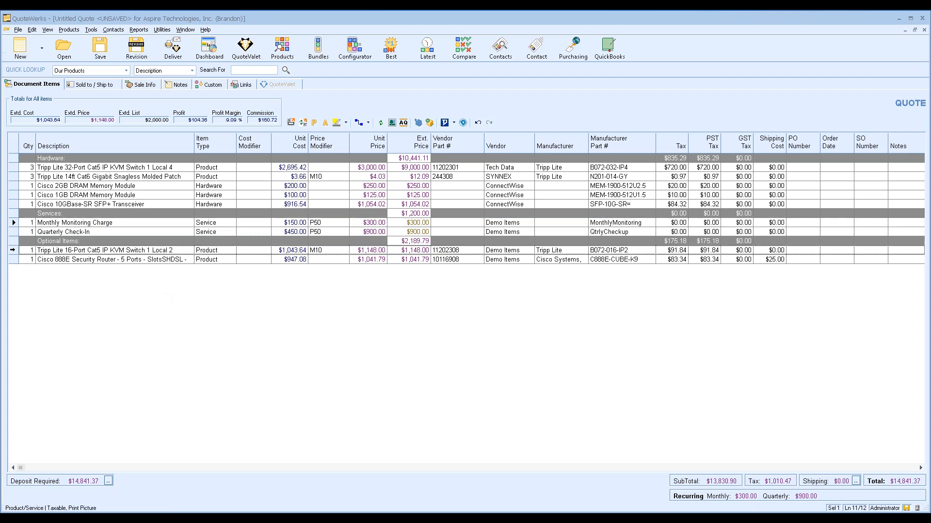
# Set Is Optional to Yes with Is Selected checked for the 16-port KVM switch and 888E router
pyautogui.keyDown('shift'); pyautogui.click(13, 259); pyautogui.keyUp('shift')
pyautogui.rightClick(13, 259)
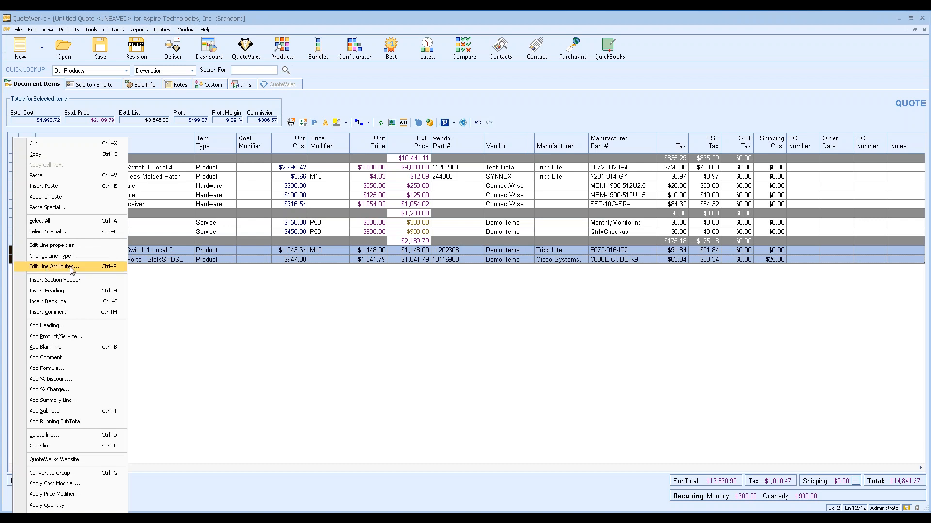
pyautogui.click(94, 267)
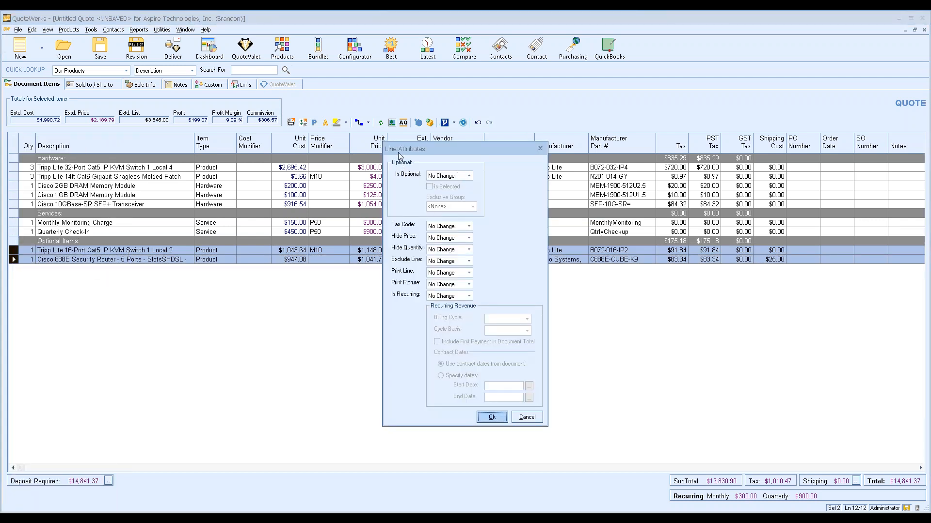
pyautogui.click(462, 177)
pyautogui.click(461, 191)
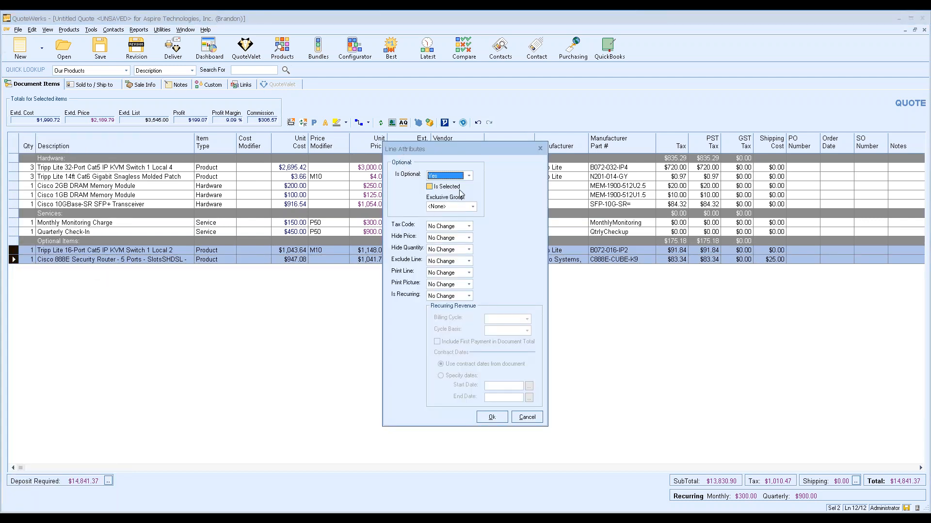
pyautogui.click(442, 188)
pyautogui.click(492, 417)
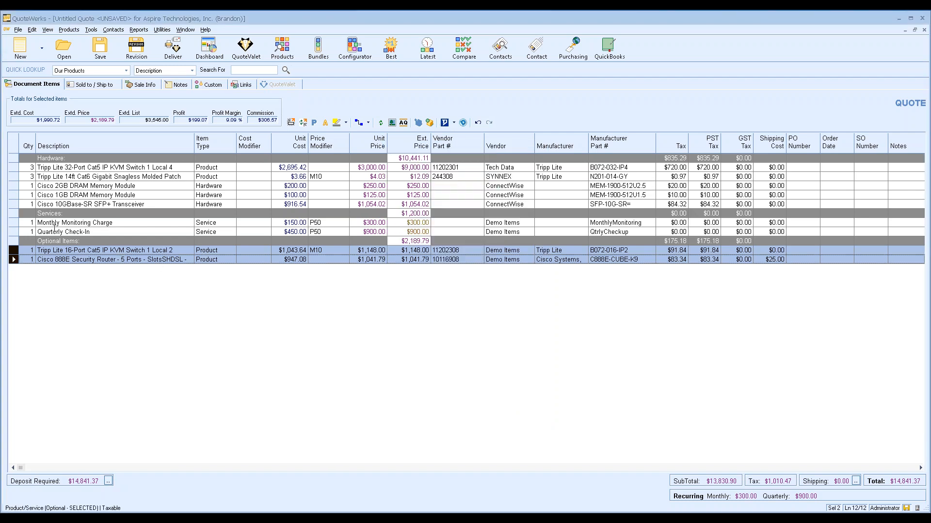
# Give the Monthly Monitoring Charge line Specific Date contract dates 8/9/2018 to 8/9/2019
pyautogui.doubleClick(14, 223)
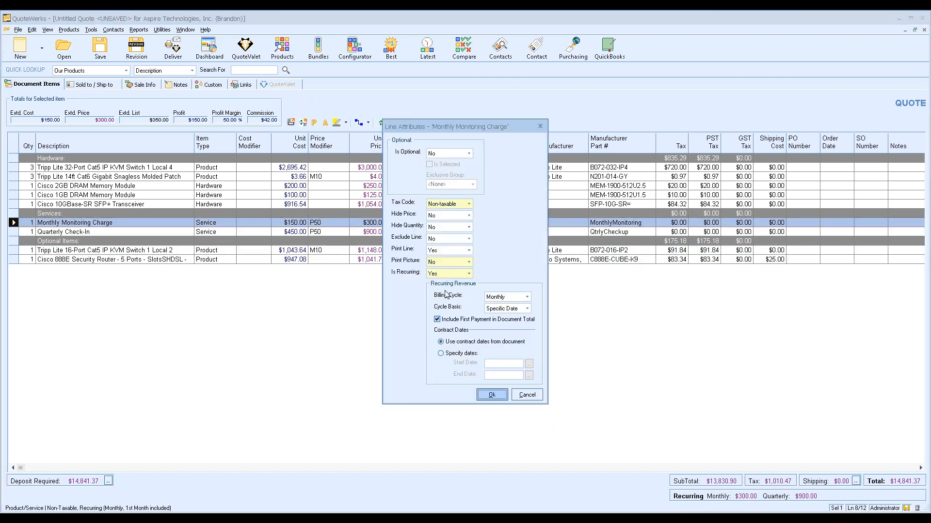
pyautogui.click(526, 310)
pyautogui.click(526, 311)
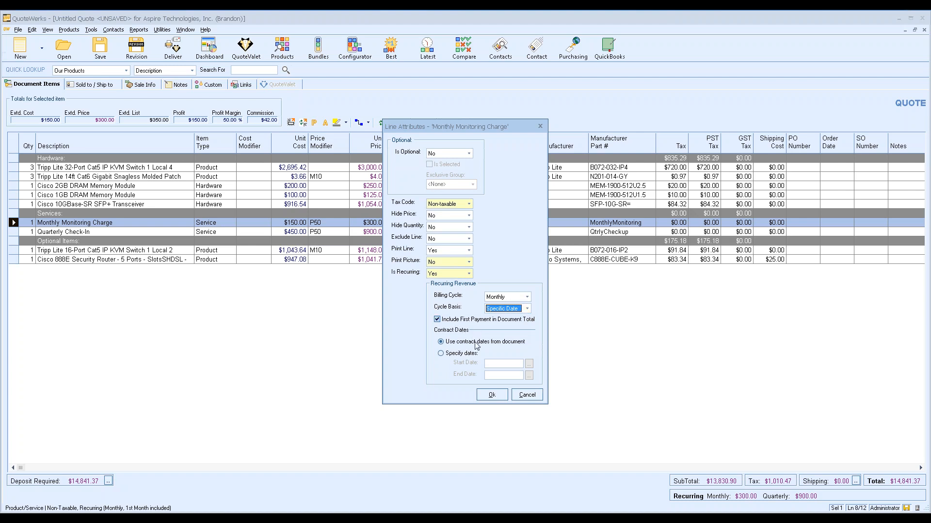
pyautogui.click(441, 354)
pyautogui.click(529, 364)
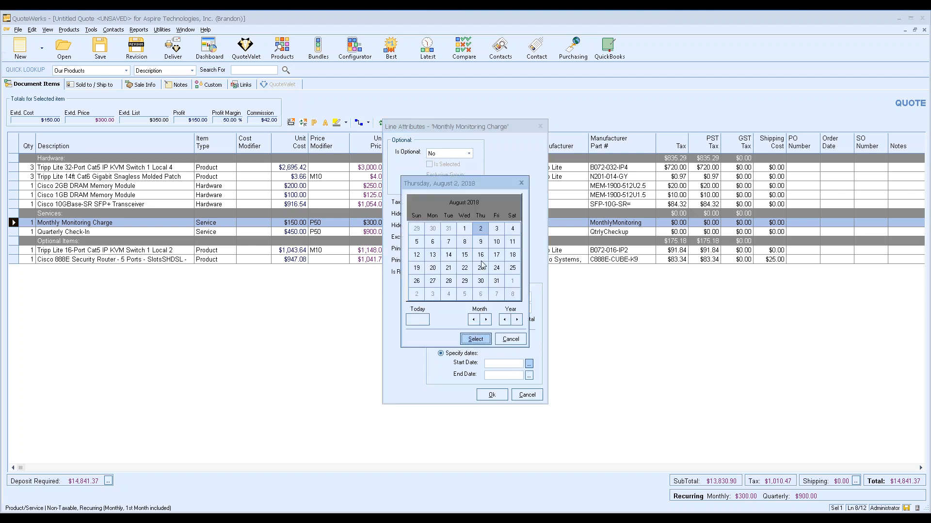
pyautogui.click(480, 242)
pyautogui.click(481, 339)
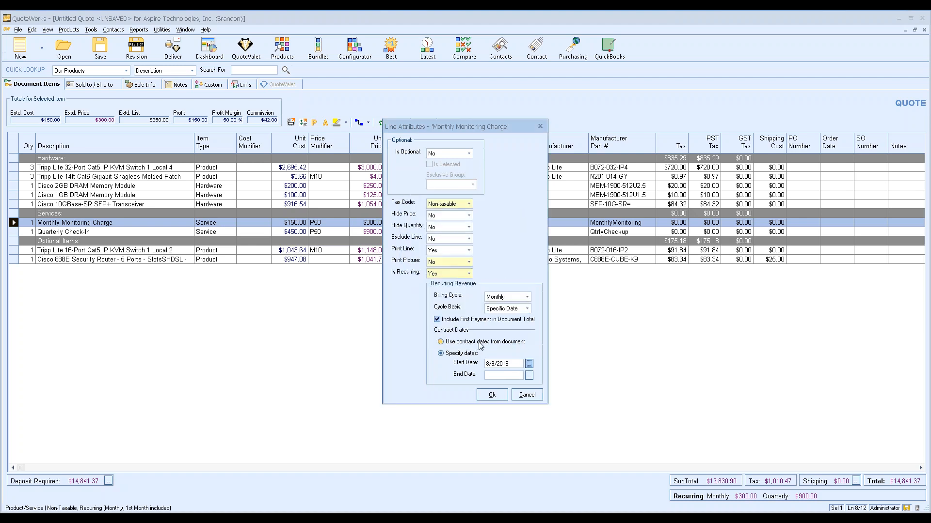
pyautogui.click(528, 375)
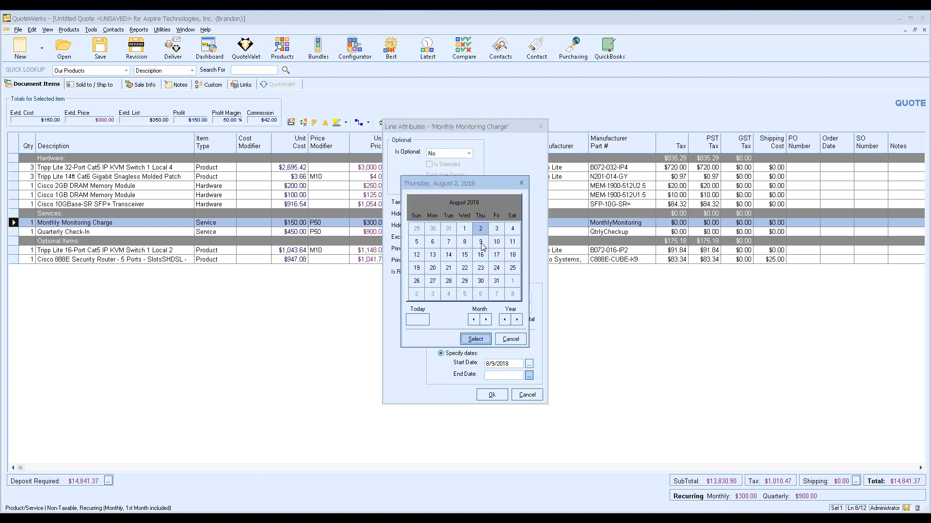
pyautogui.click(481, 241)
pyautogui.click(517, 319)
pyautogui.click(476, 339)
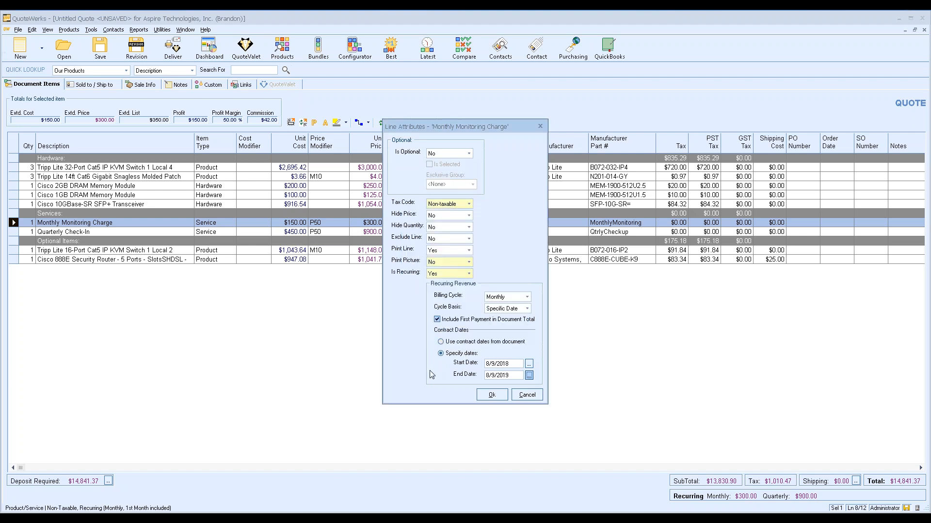
pyautogui.click(495, 398)
# Give the Quarterly Check-In line contract dates 8/23/2018 to 8/23/2019
pyautogui.doubleClick(13, 232)
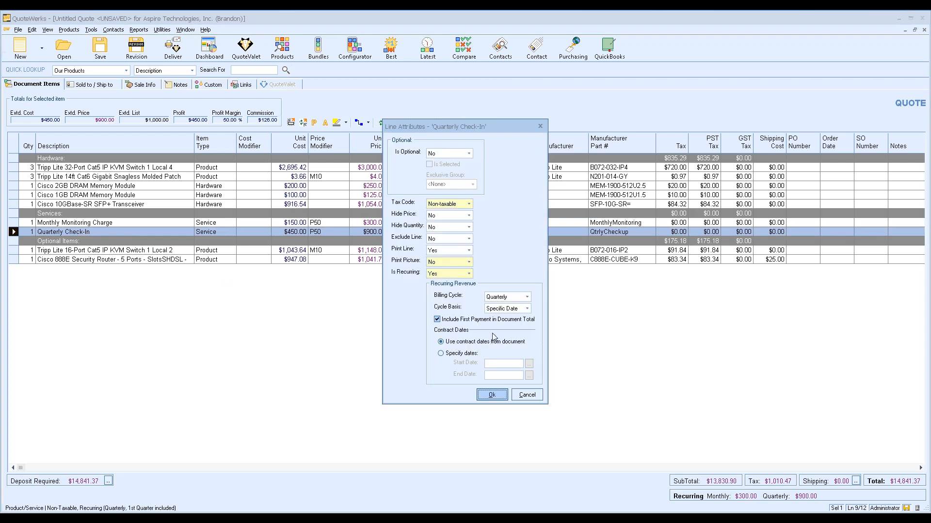
pyautogui.click(441, 353)
pyautogui.click(529, 364)
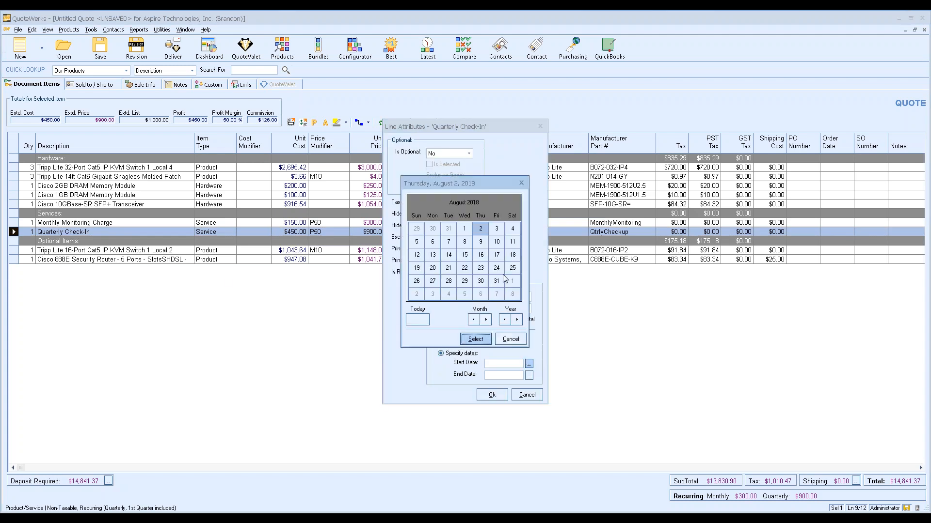
pyautogui.click(481, 268)
pyautogui.click(475, 339)
pyautogui.click(529, 375)
pyautogui.click(517, 320)
pyautogui.click(475, 339)
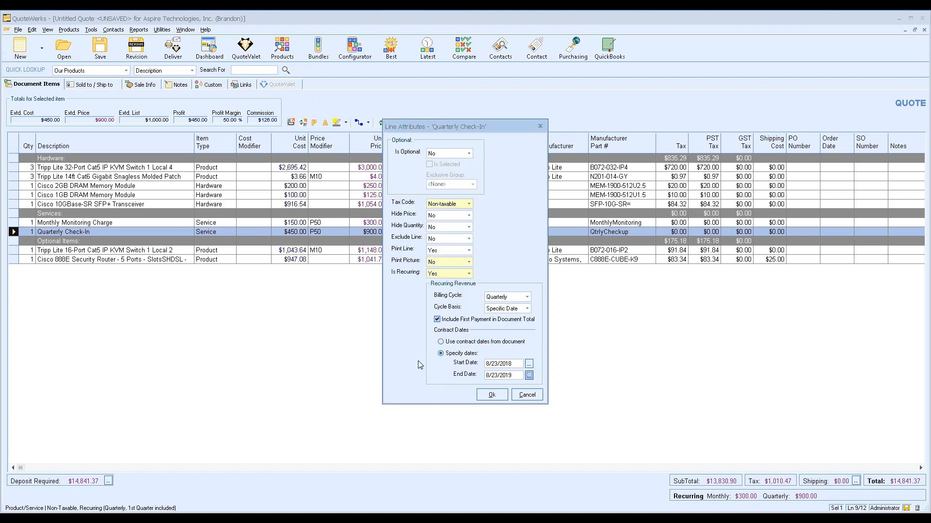
pyautogui.click(492, 395)
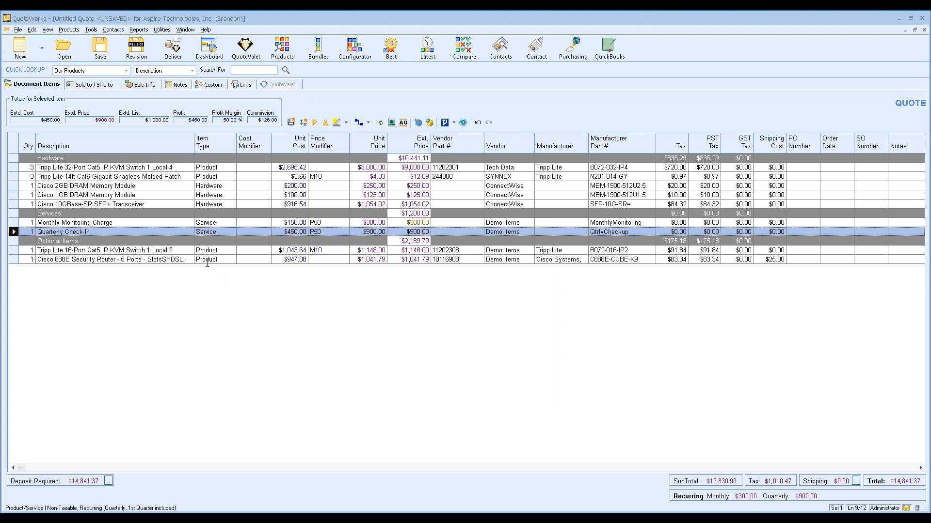
# Save the quote under the name 'Gold Package' with the ConnectWise options left checked
pyautogui.click(99, 49)
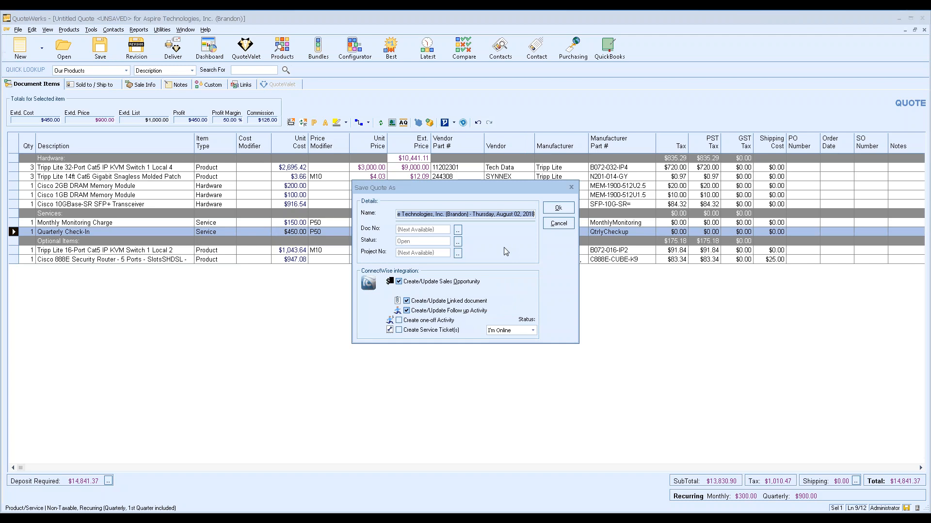
pyautogui.write('Gold Package')
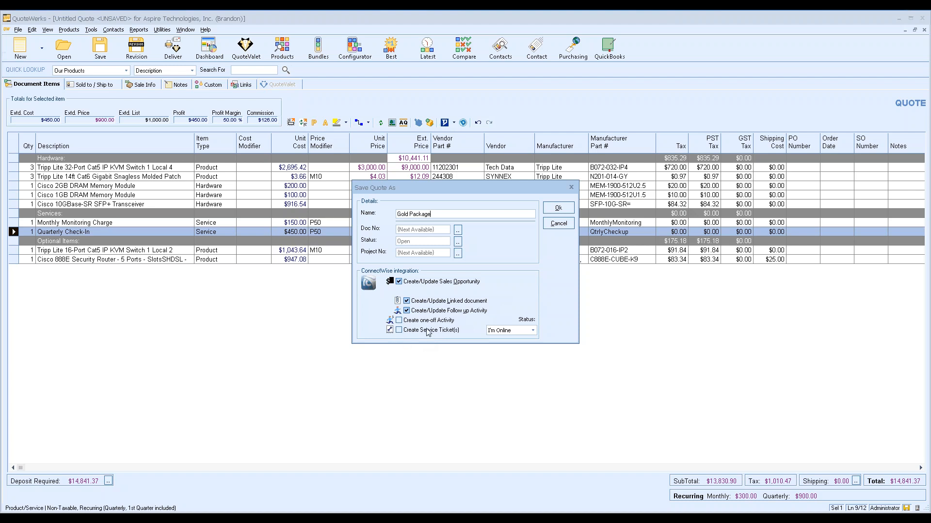
pyautogui.click(552, 209)
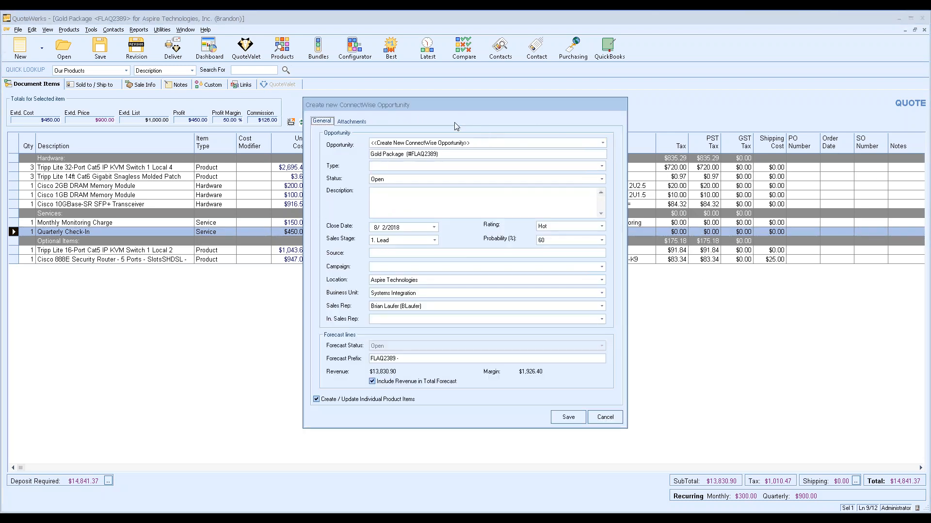
# Keep creating a new ConnectWise opportunity and review its Gold Package name and quote number
pyautogui.click(602, 143)
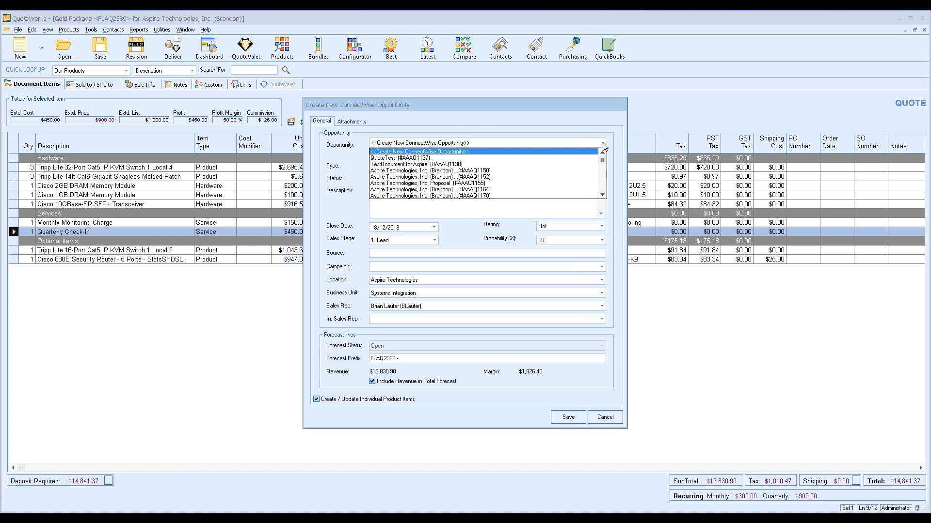
pyautogui.click(602, 144)
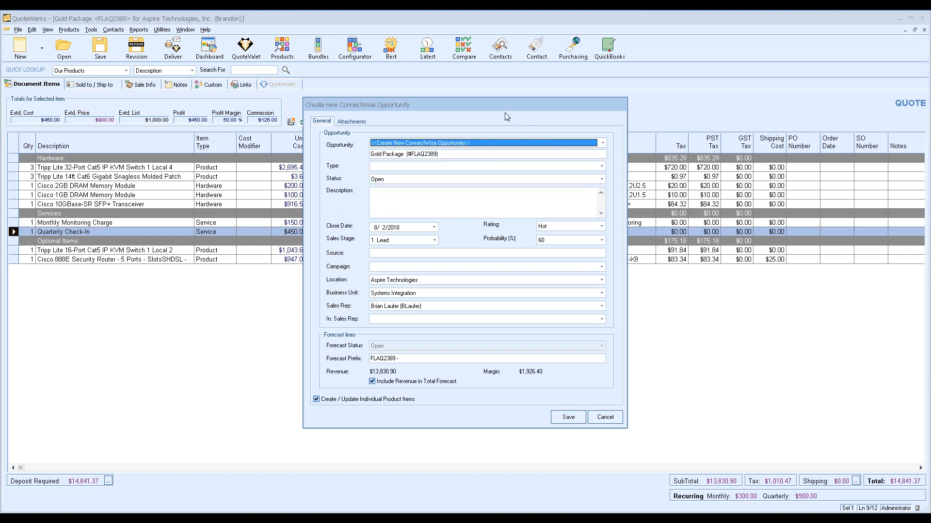
pyautogui.moveTo(448, 154); pyautogui.dragTo(343, 153)
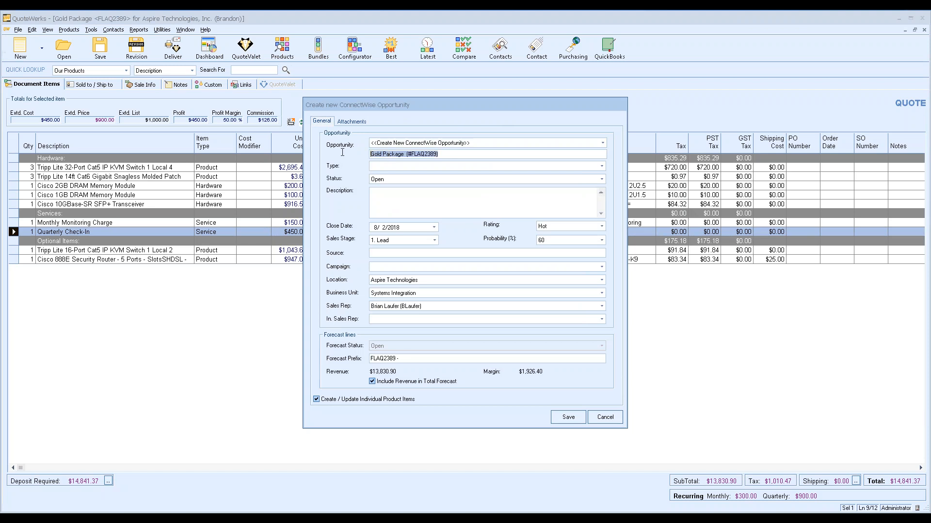
pyautogui.click(404, 156)
pyautogui.moveTo(408, 155); pyautogui.dragTo(370, 154)
pyautogui.click(444, 154)
pyautogui.moveTo(444, 154); pyautogui.dragTo(408, 155)
# Set type IT Infrastructure, sales stage 3. Quoted and an inside sales rep, then create the opportunity
pyautogui.click(408, 166)
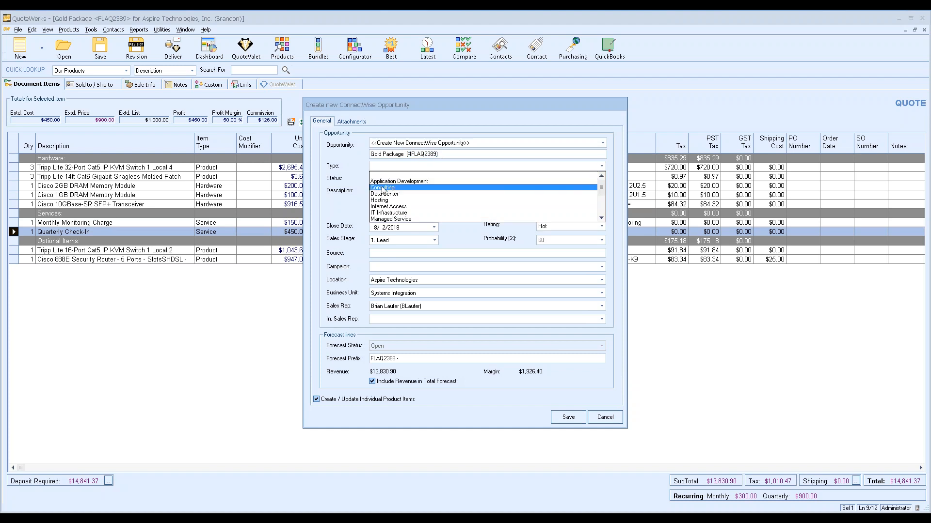
pyautogui.click(386, 213)
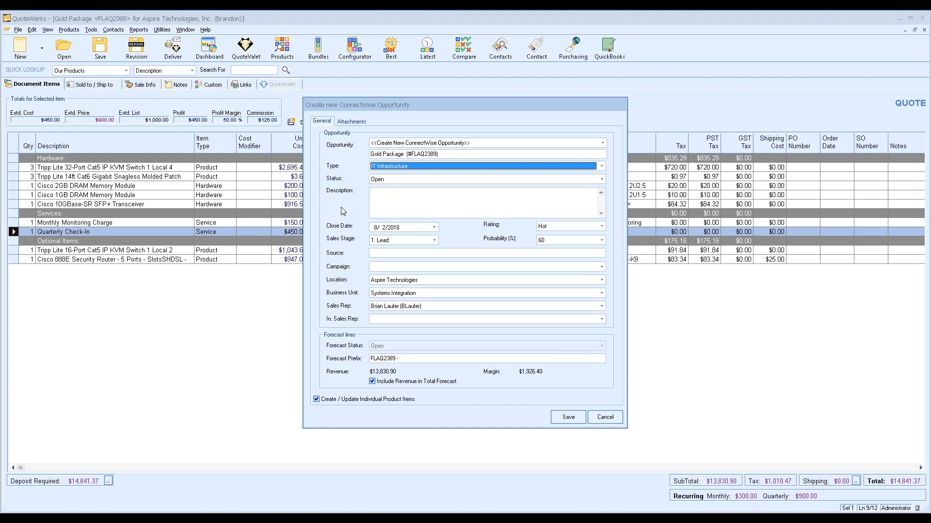
pyautogui.click(394, 193)
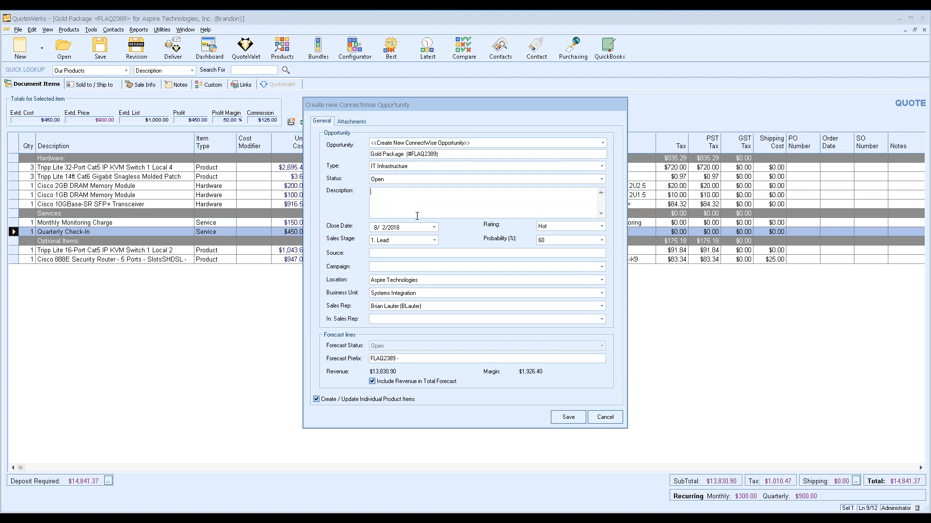
pyautogui.click(435, 244)
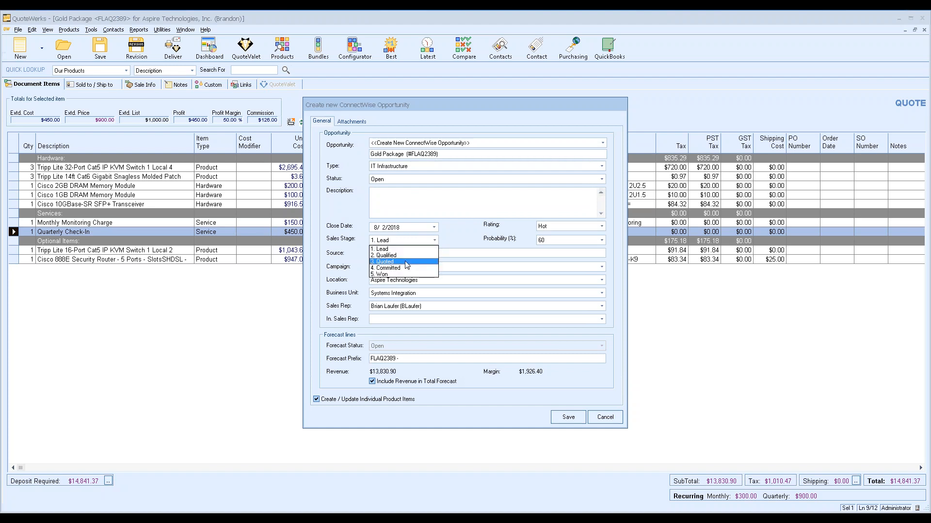
pyautogui.click(407, 261)
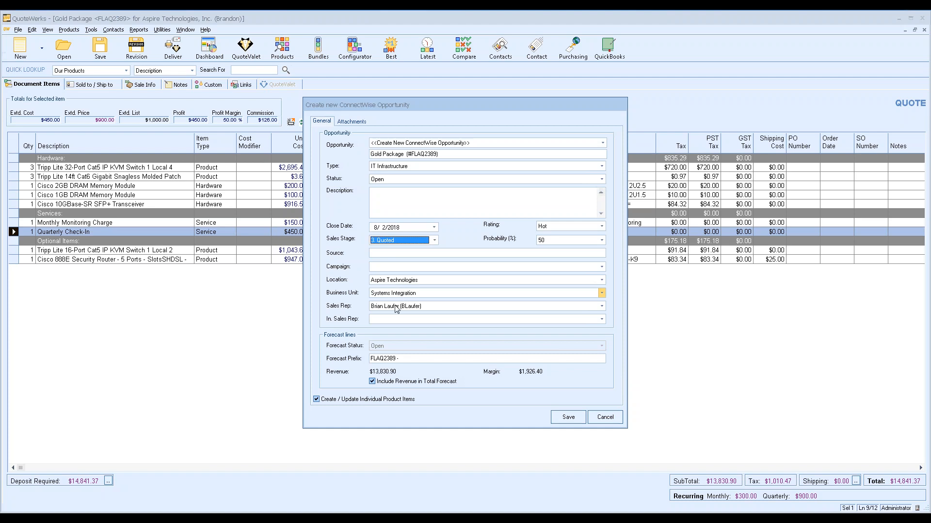
pyautogui.click(395, 320)
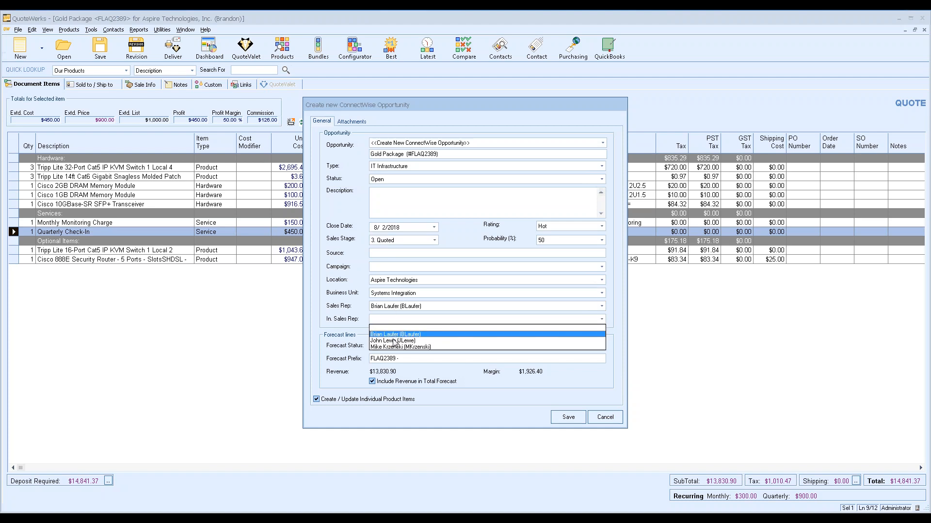
pyautogui.click(393, 340)
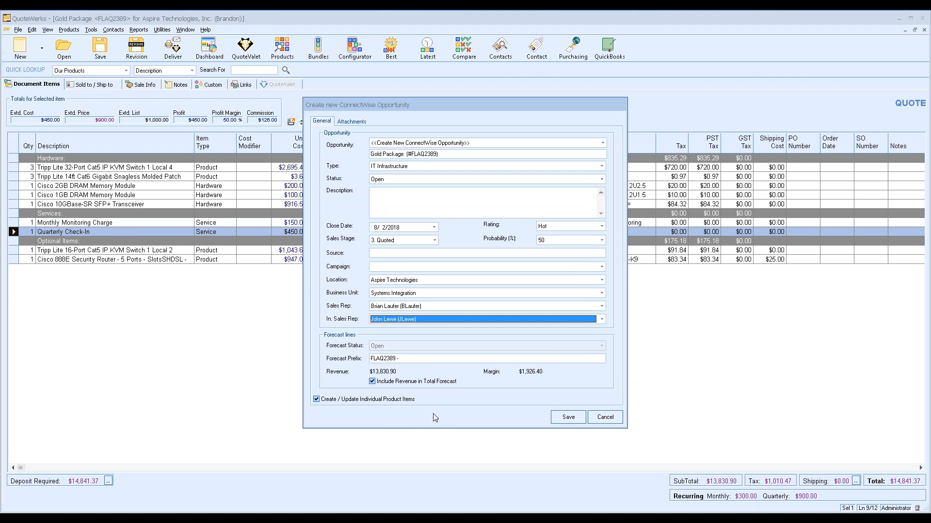
pyautogui.click(568, 417)
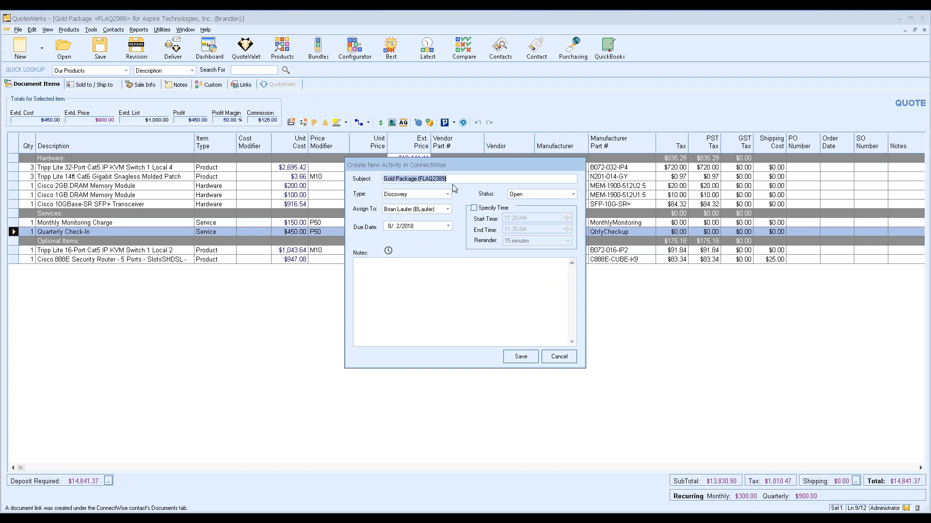
# Make the activity a Call assigned to a teammate, due 8/8/2018
pyautogui.click(463, 178)
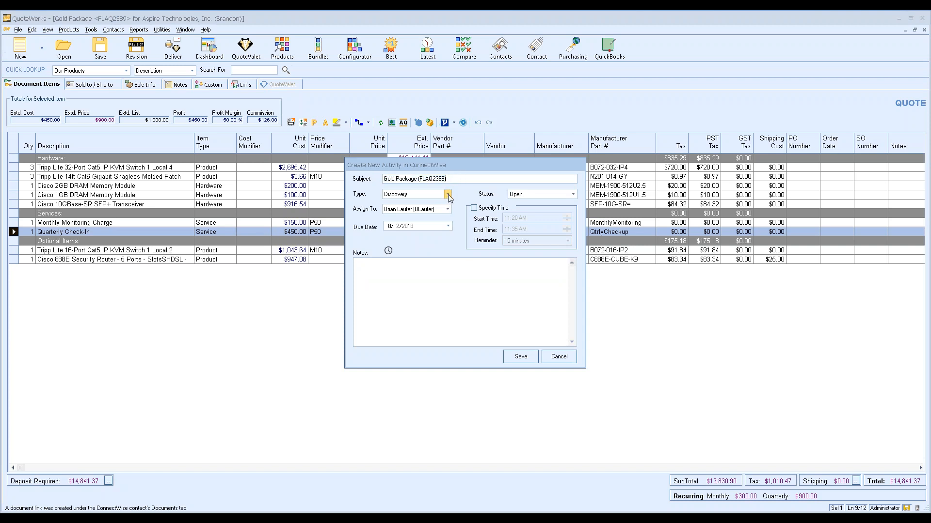
pyautogui.click(447, 194)
pyautogui.moveTo(448, 222)
pyautogui.mouseDown()
pyautogui.moveTo(448, 231)
pyautogui.moveTo(446, 214)
pyautogui.mouseUp()
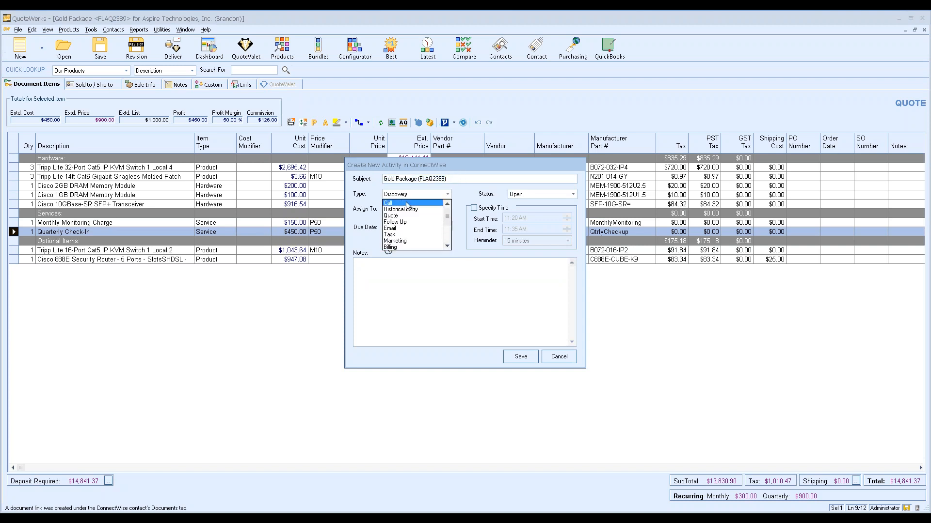
pyautogui.click(433, 203)
pyautogui.click(446, 210)
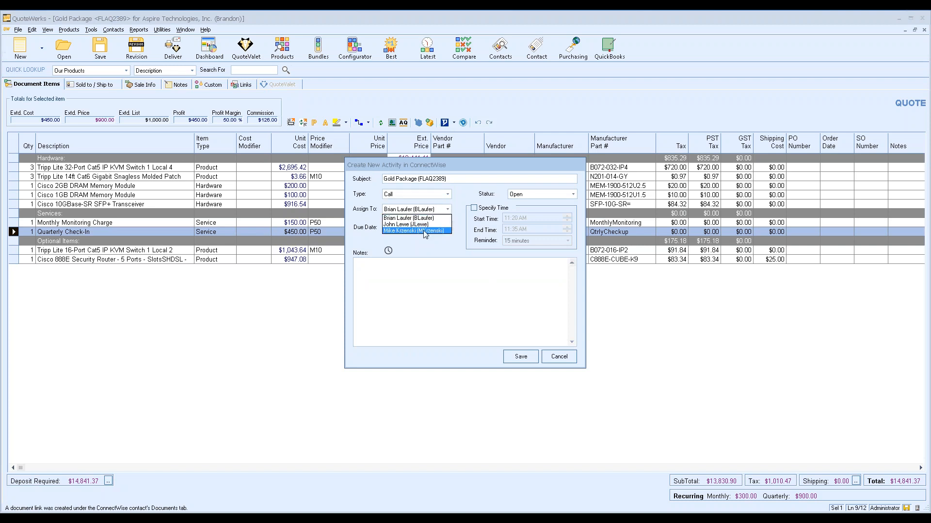
pyautogui.click(441, 226)
pyautogui.click(448, 226)
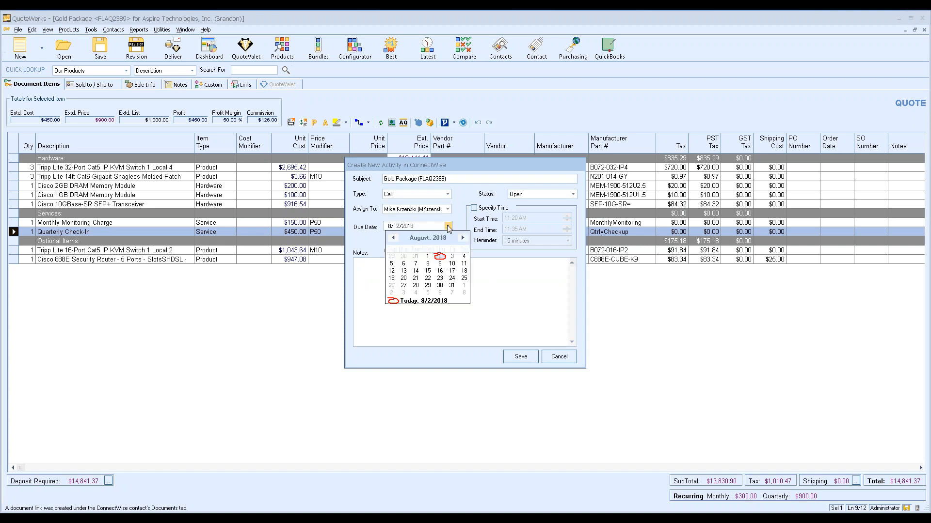
pyautogui.click(427, 262)
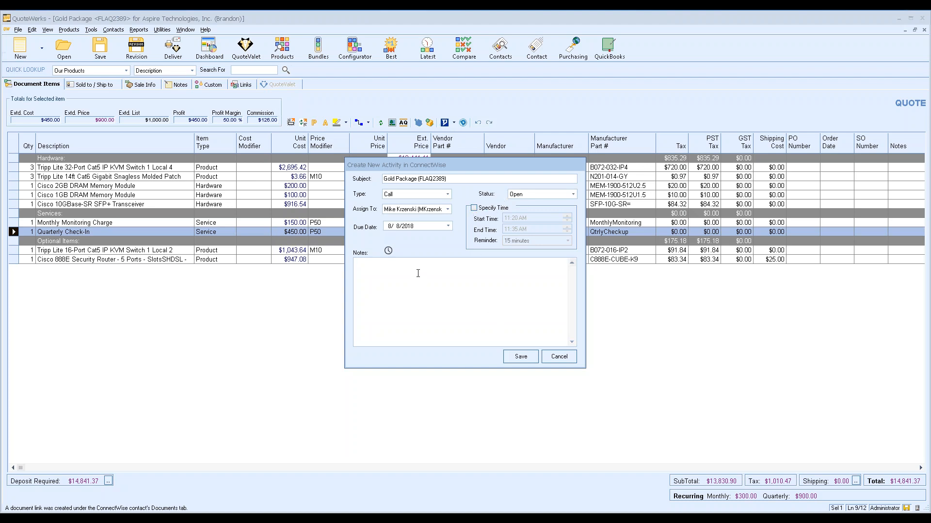
# Add a current date and time stamp to the notes and save the activity to ConnectWise
pyautogui.click(389, 251)
pyautogui.moveTo(490, 262); pyautogui.dragTo(322, 256)
pyautogui.click(510, 265)
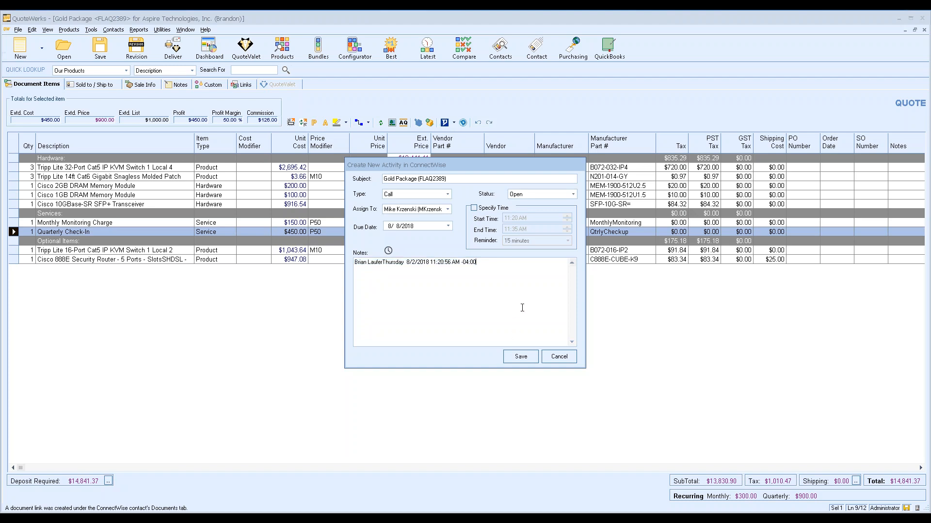
pyautogui.click(519, 357)
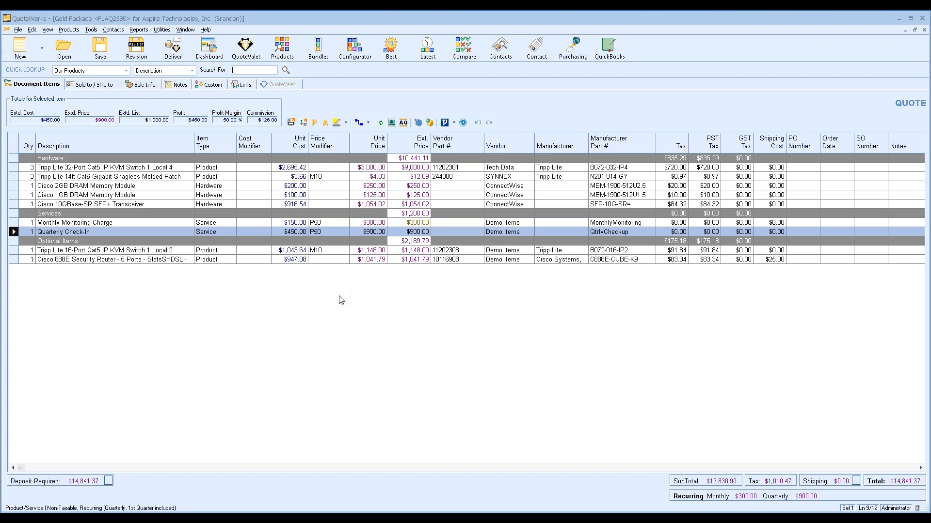
# Open Opportunity 2199 - Gold Package in ConnectWise from the quote's Links page
pyautogui.click(241, 85)
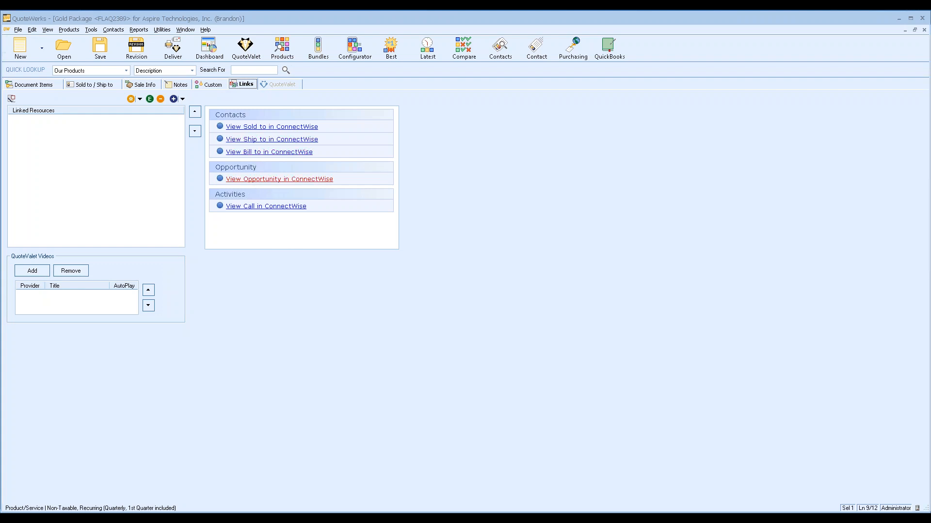
pyautogui.click(280, 178)
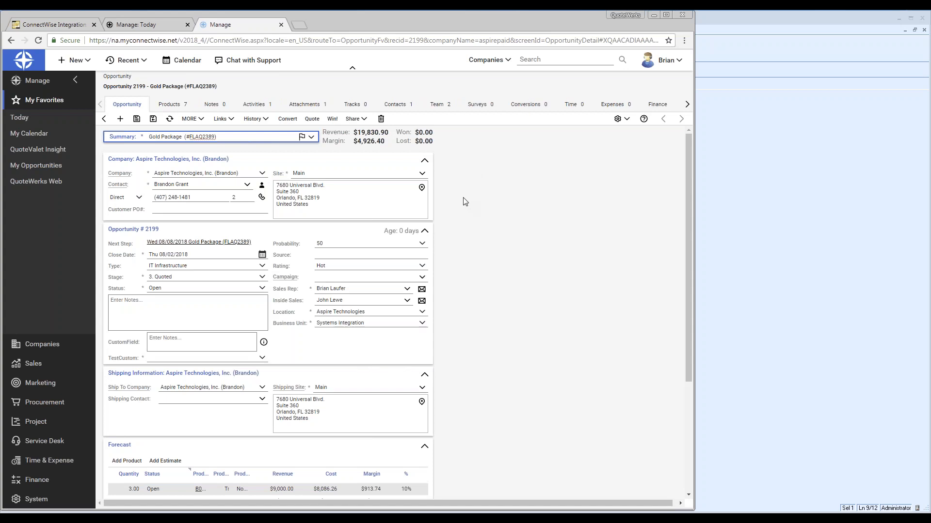
# Check the opportunity's Forecast, Products and Attachments, then return to QuoteWerks' Document Items
pyautogui.scroll(-2, 465, 202)
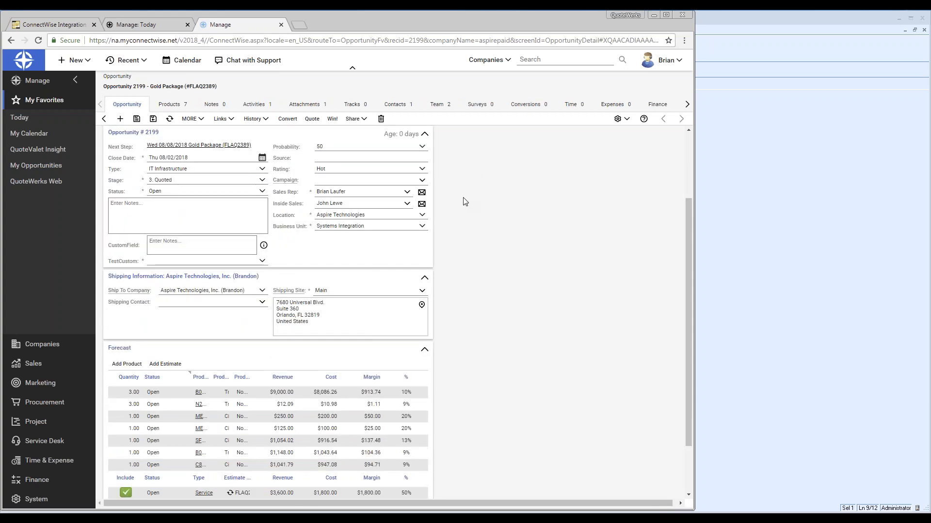
pyautogui.scroll(-2, 464, 201)
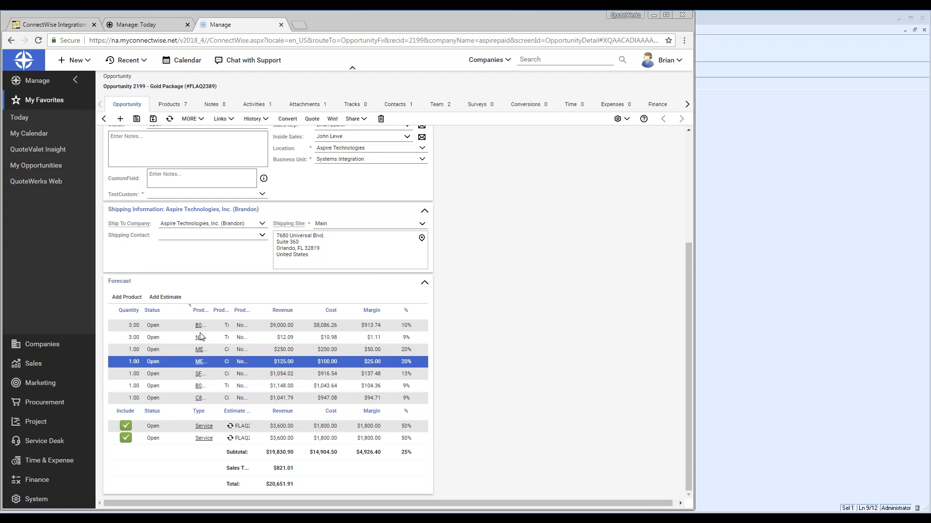
pyautogui.click(173, 107)
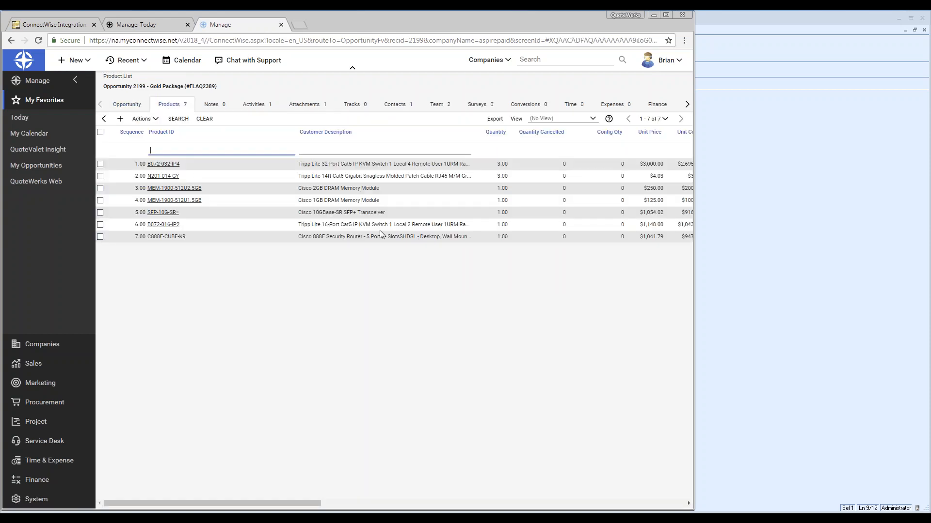
pyautogui.click(306, 104)
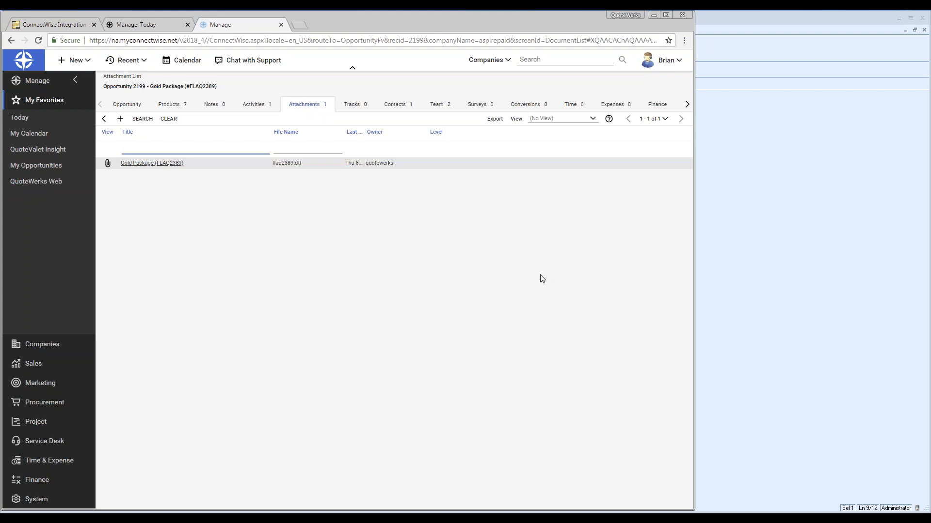
pyautogui.click(787, 235)
pyautogui.click(49, 89)
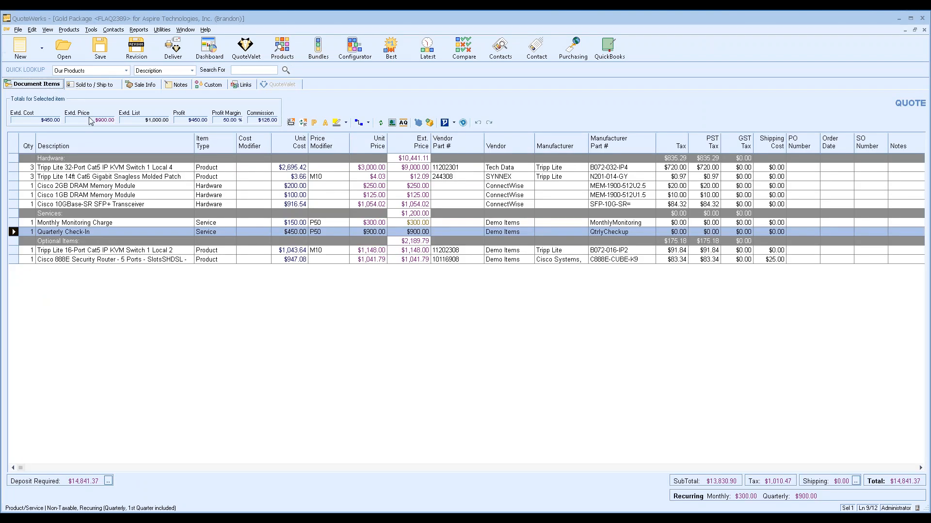
# Add the A - Solution Summary layout and Support Agreement - Galaxy.docx literature, then preview the package
pyautogui.click(173, 49)
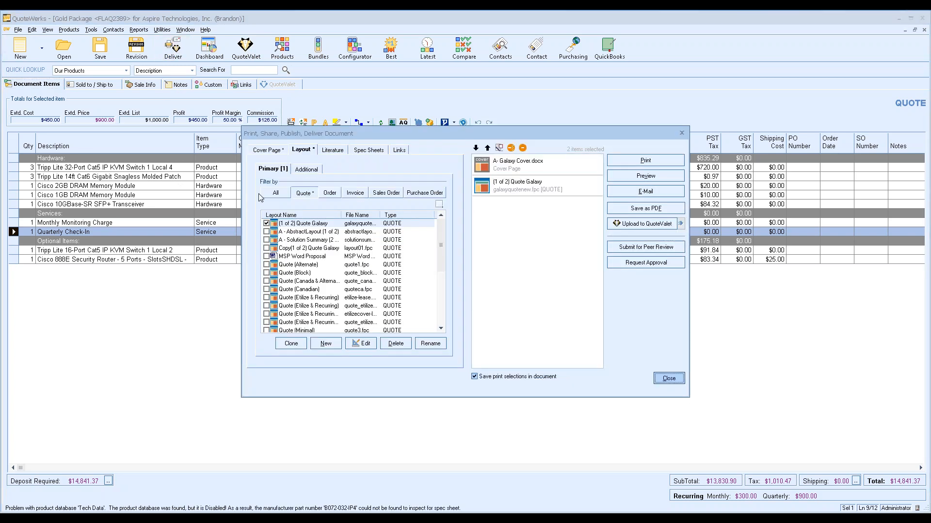
pyautogui.click(266, 151)
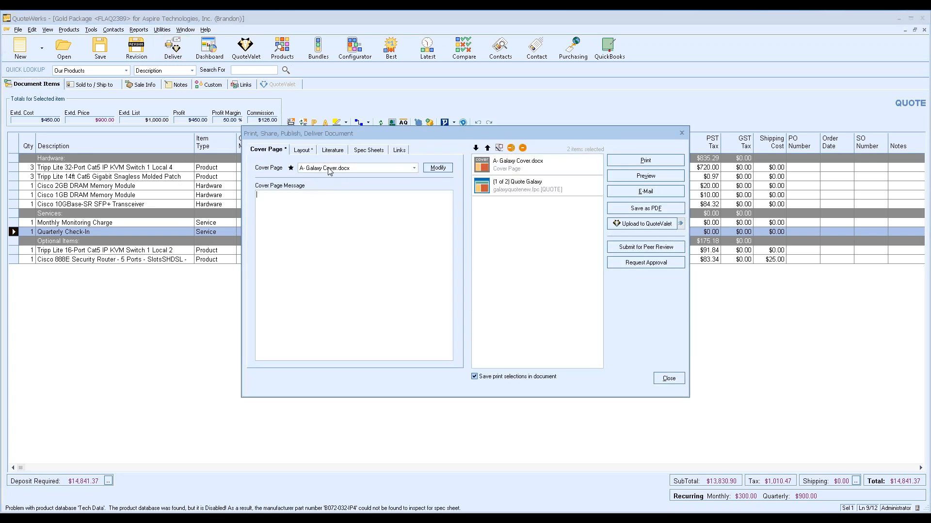
pyautogui.click(303, 152)
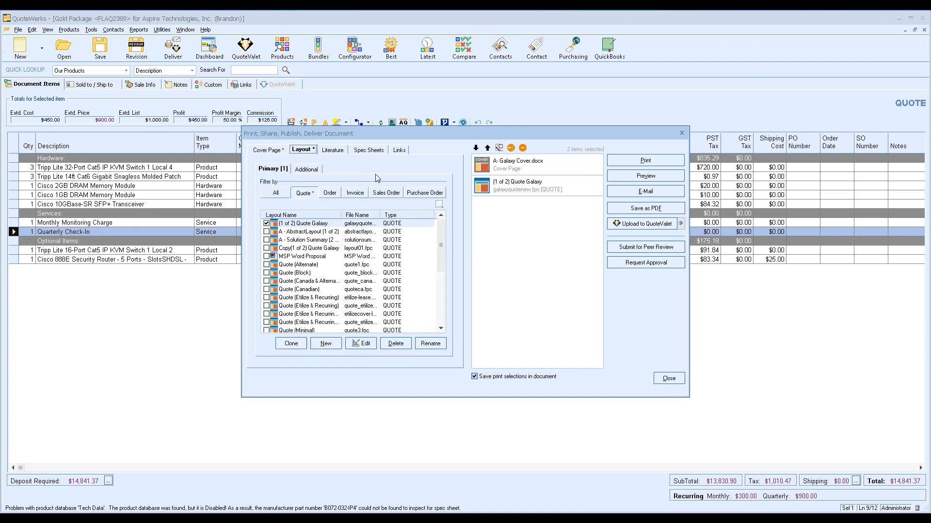
pyautogui.click(302, 170)
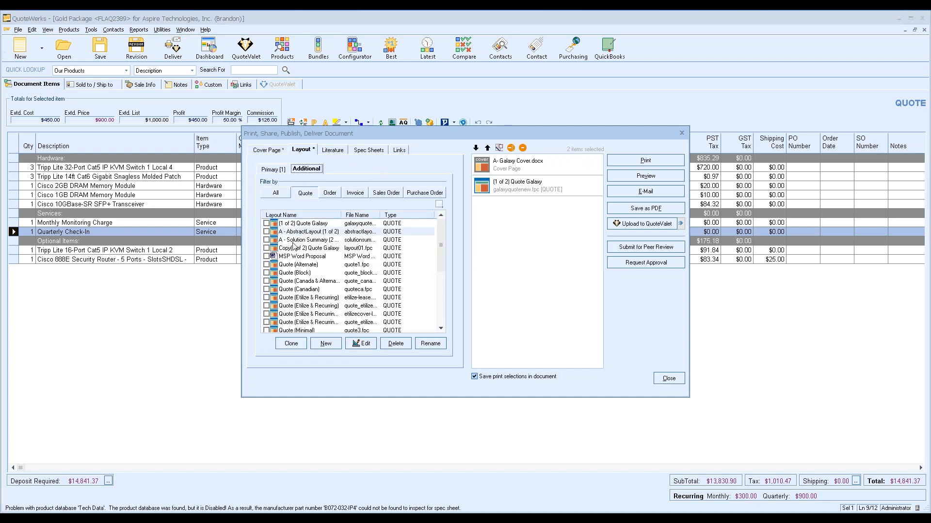
pyautogui.click(266, 240)
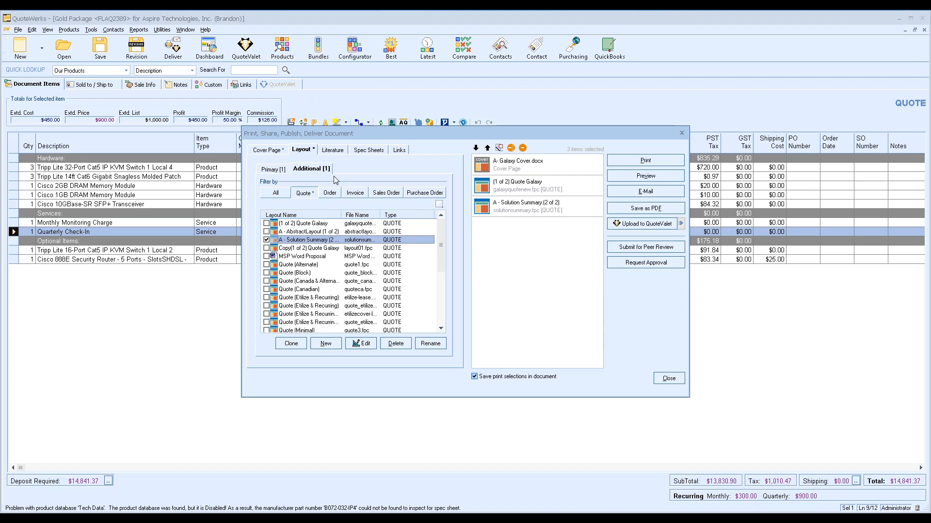
pyautogui.click(339, 150)
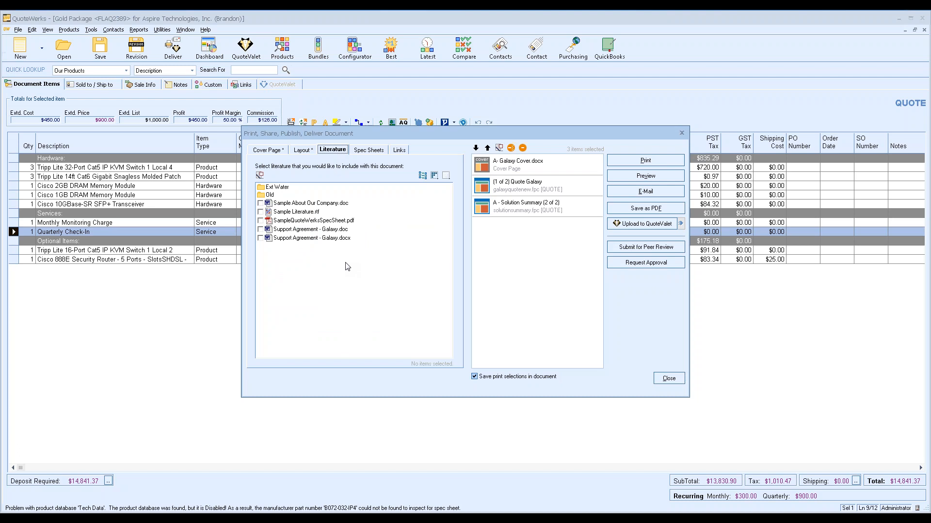
pyautogui.click(261, 238)
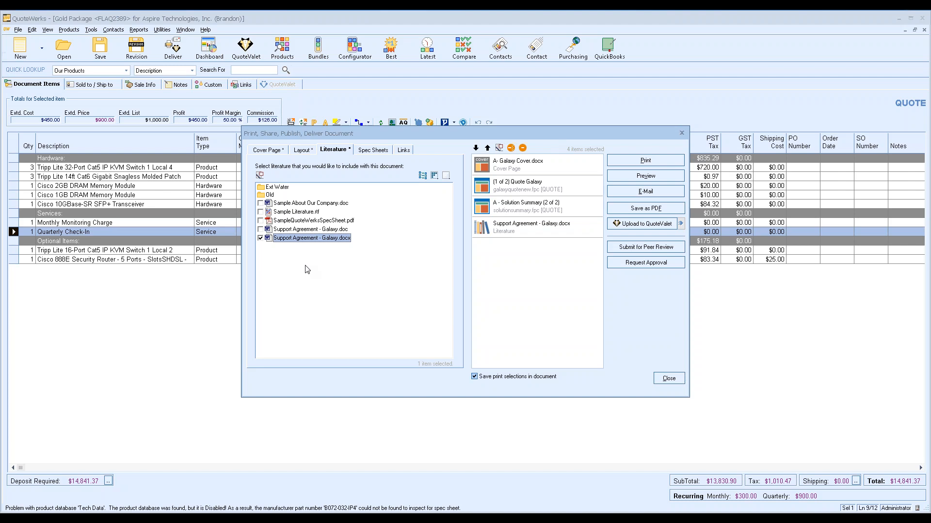
pyautogui.click(635, 177)
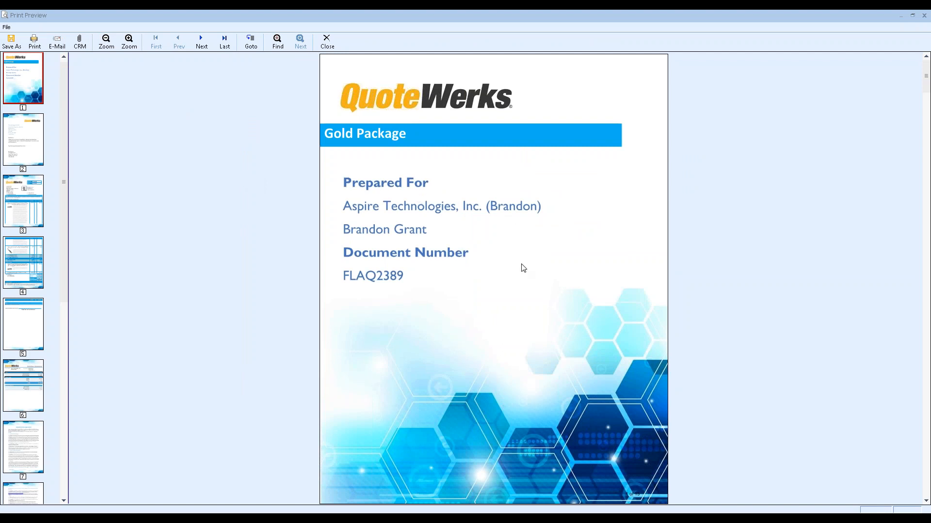
# Review preview pages 2, 3, 4, 6 and 7, from cover letter to Support Services Agreement, then close
pyautogui.click(25, 140)
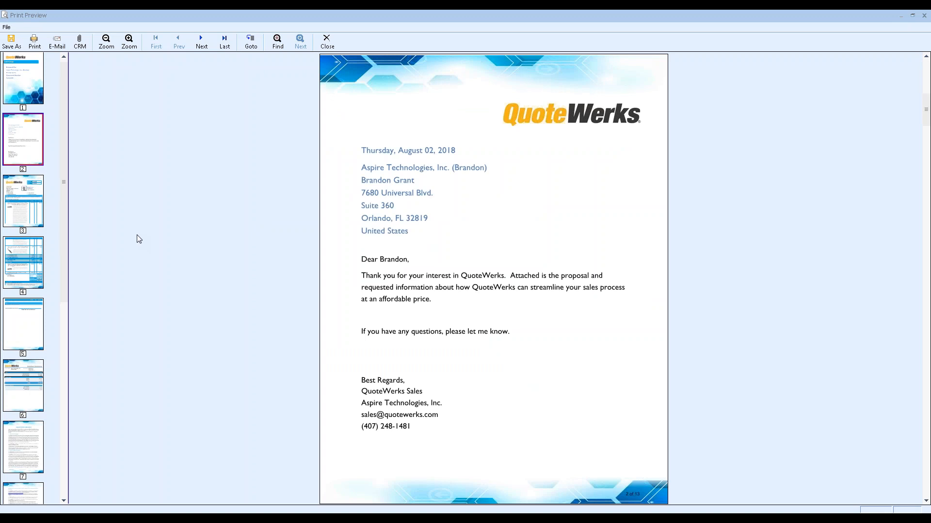
pyautogui.click(20, 209)
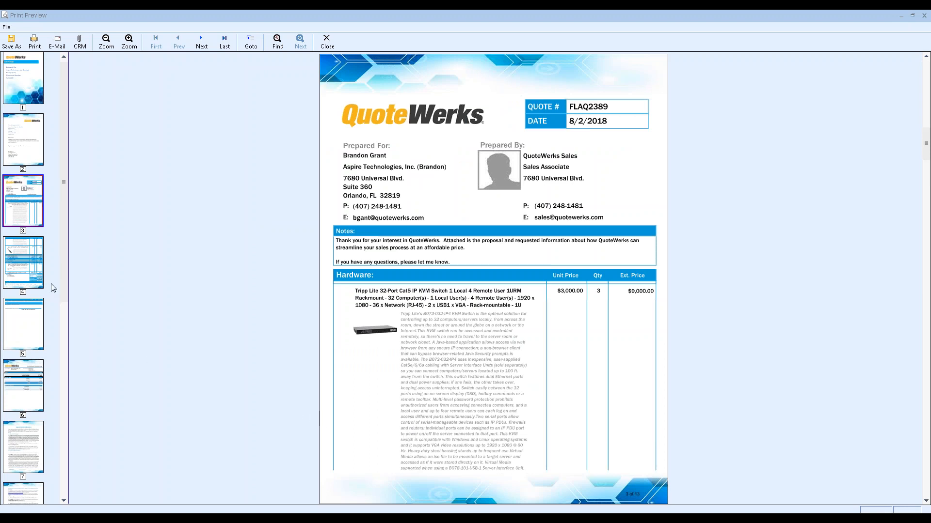
pyautogui.click(22, 263)
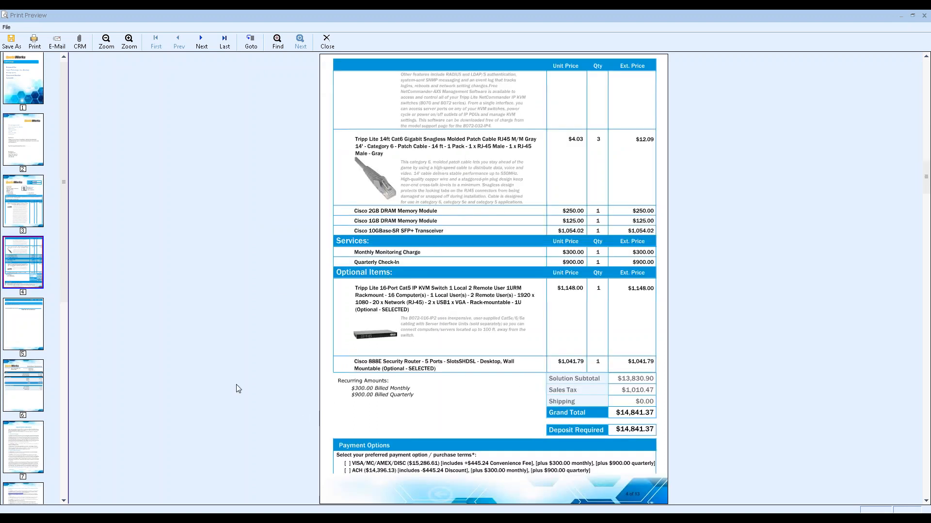
pyautogui.click(16, 379)
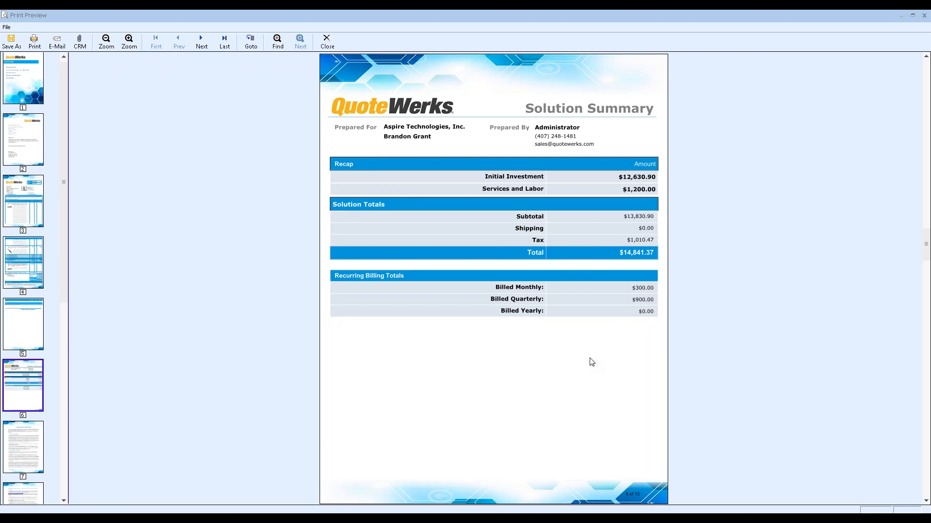
pyautogui.click(28, 452)
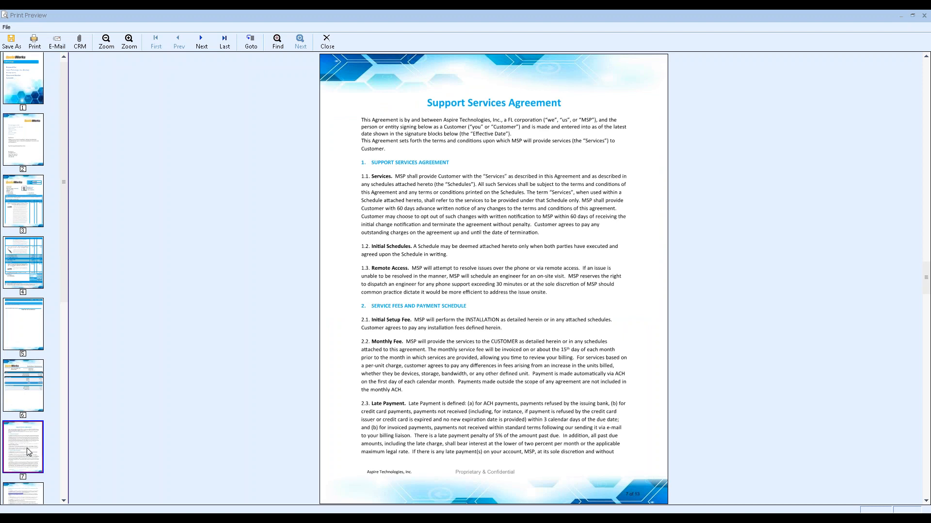
pyautogui.click(327, 41)
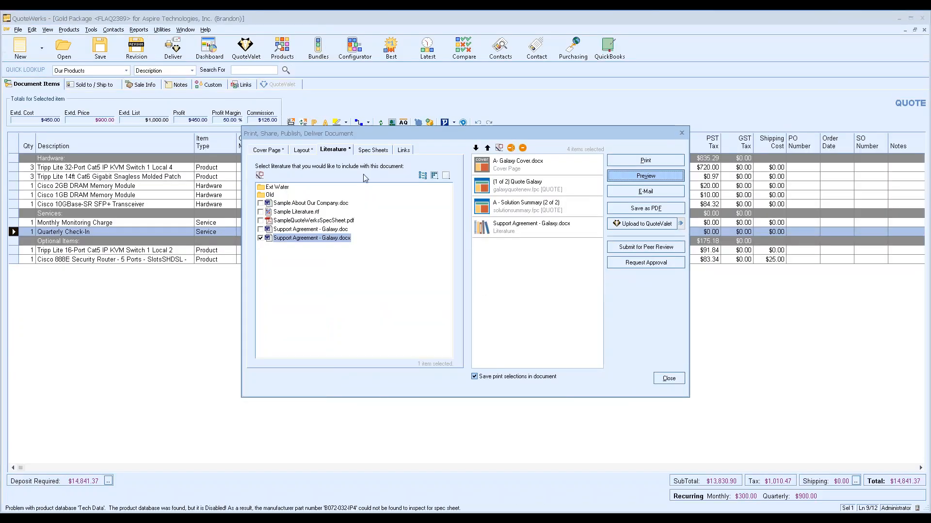
# Upload the quote to QuoteValet using the [S]CustomerFacing-WrittenSignature template
pyautogui.click(638, 224)
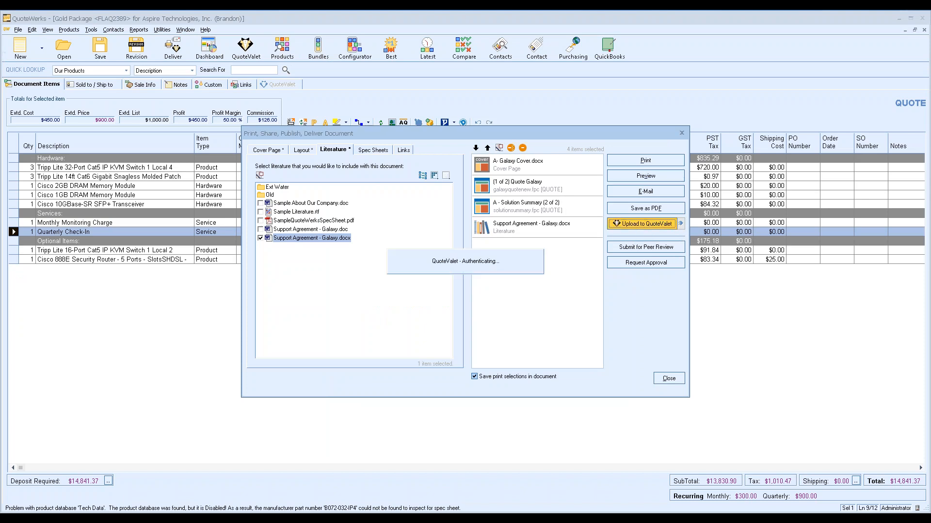
pyautogui.click(477, 329)
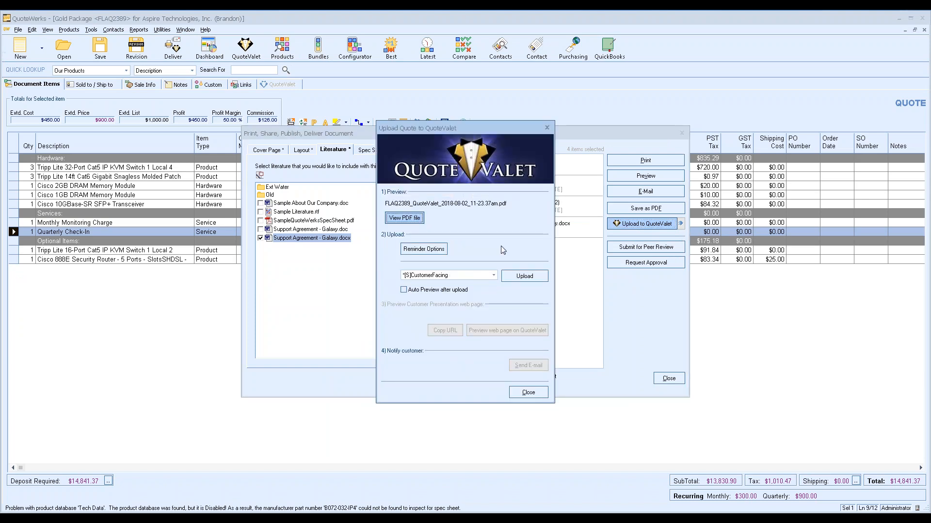
pyautogui.click(493, 275)
pyautogui.click(483, 290)
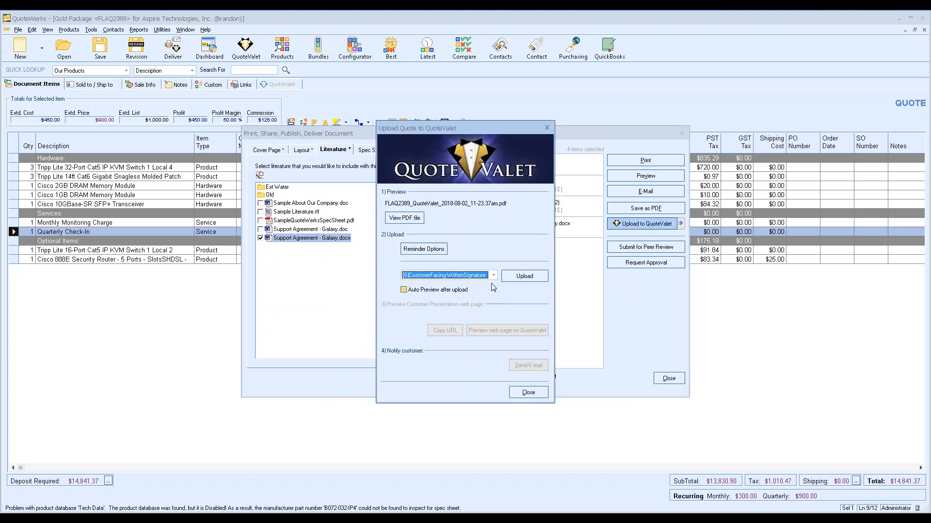
pyautogui.click(525, 276)
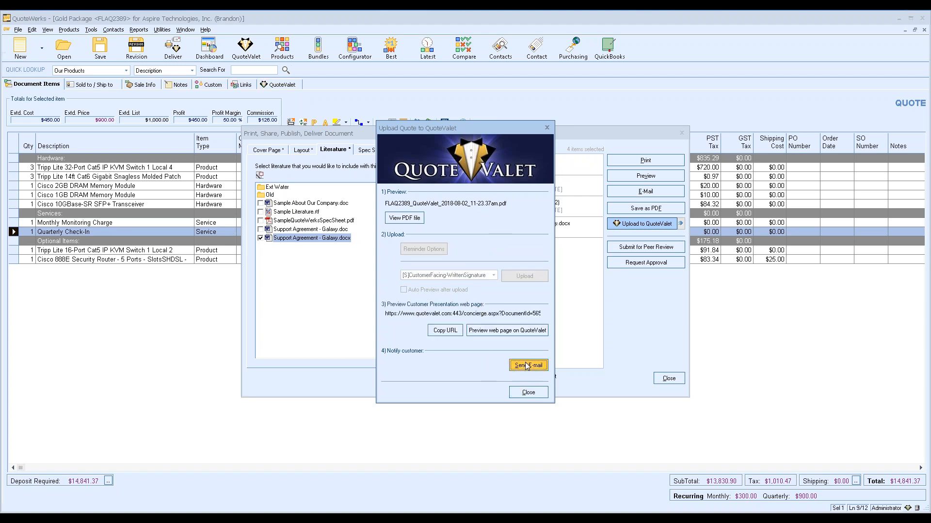
# Send the customer a notification e-mail, verifying its 'click here' link first
pyautogui.click(526, 366)
pyautogui.moveTo(447, 220); pyautogui.dragTo(410, 219)
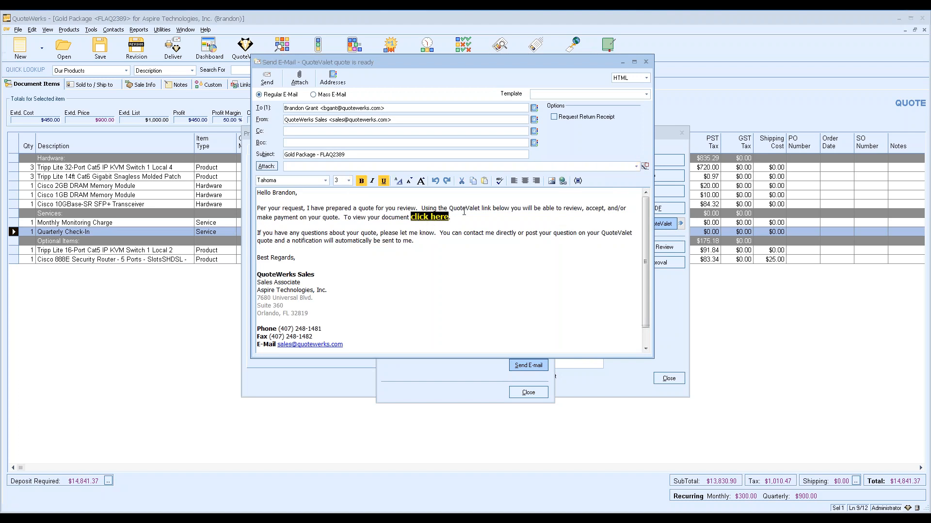
pyautogui.click(563, 181)
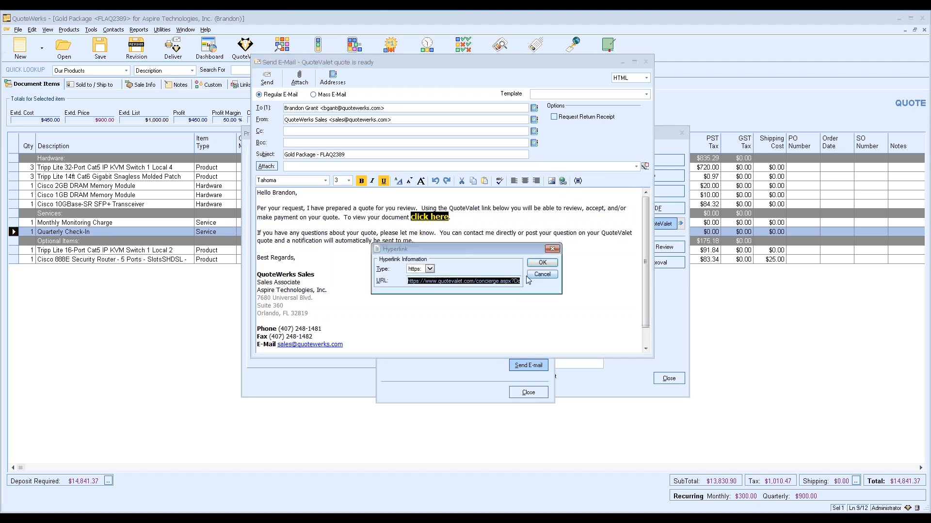
pyautogui.click(553, 263)
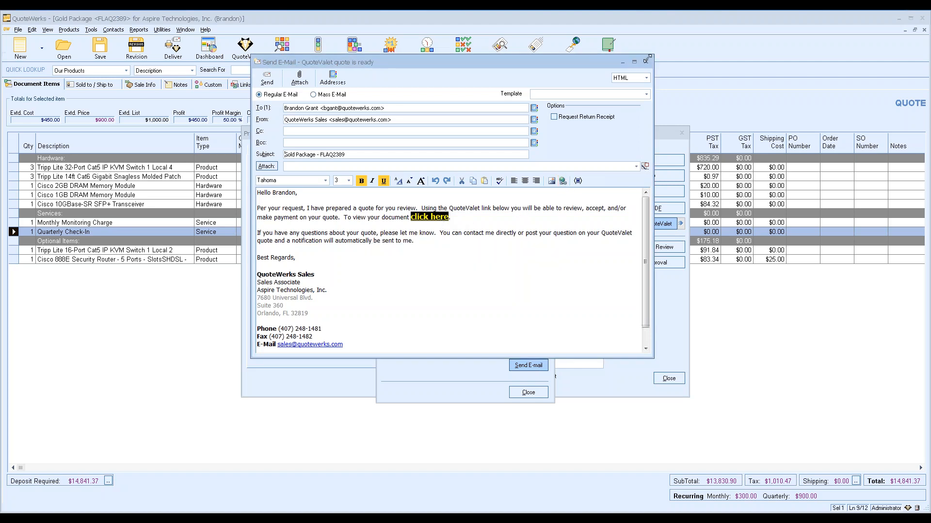
pyautogui.click(646, 62)
# Load the quote in a new browser tab and update it without the Tripp Lite 16-Port KVM, totalling $13,601.53
pyautogui.click(71, 515)
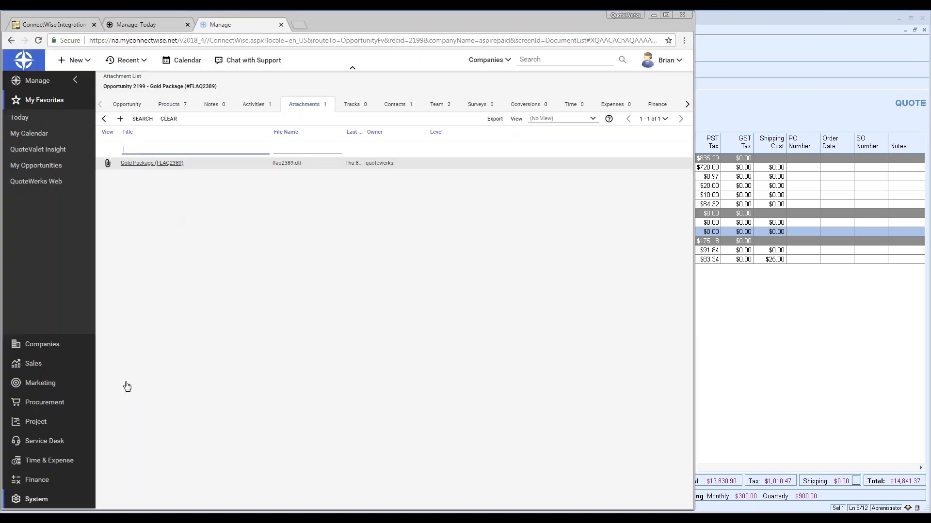
pyautogui.click(298, 25)
pyautogui.press('Return')
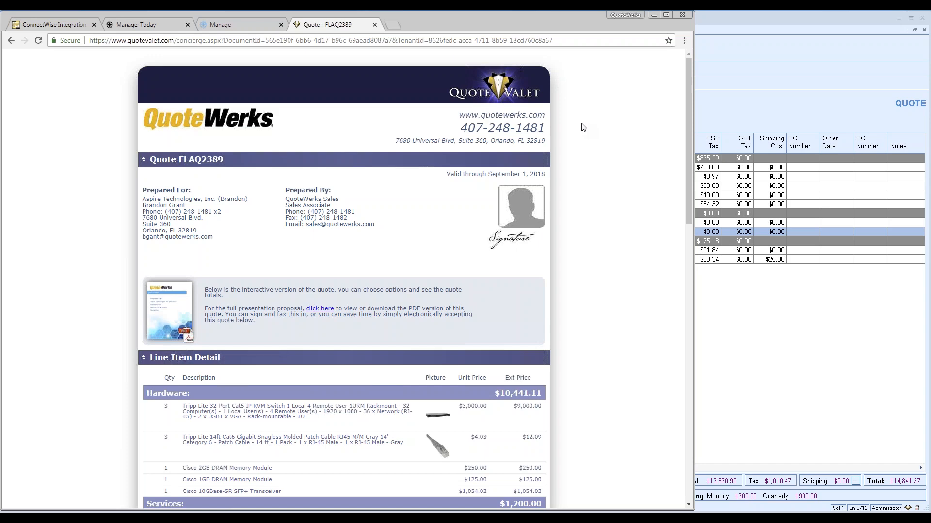
pyautogui.scroll(-3, 584, 127)
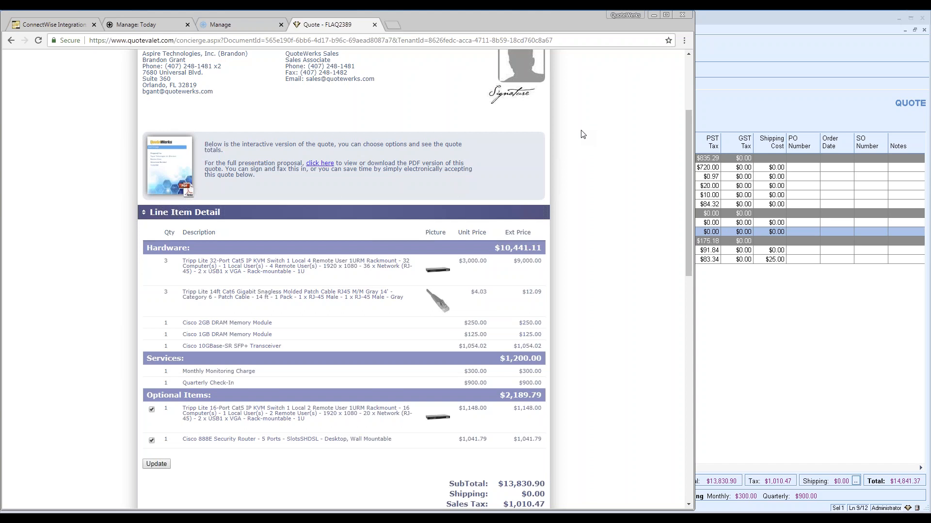
pyautogui.scroll(-2, 583, 135)
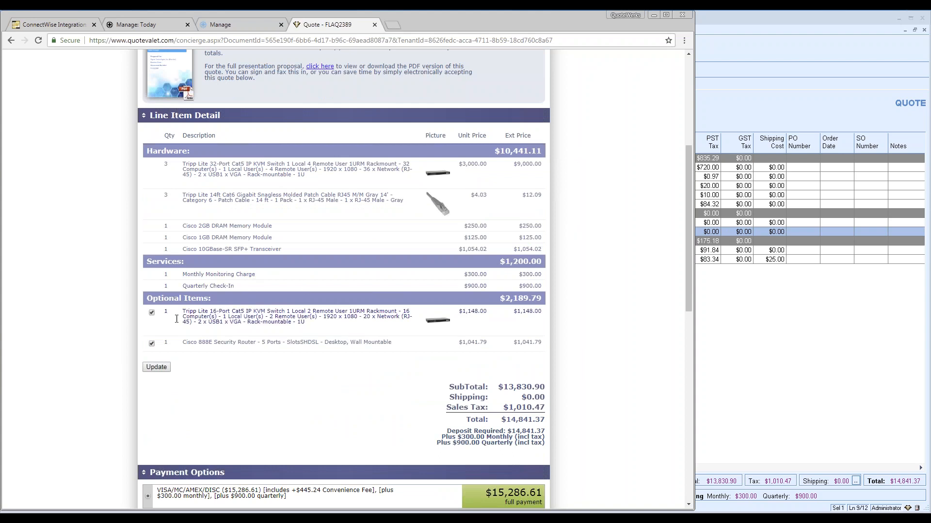
pyautogui.click(161, 370)
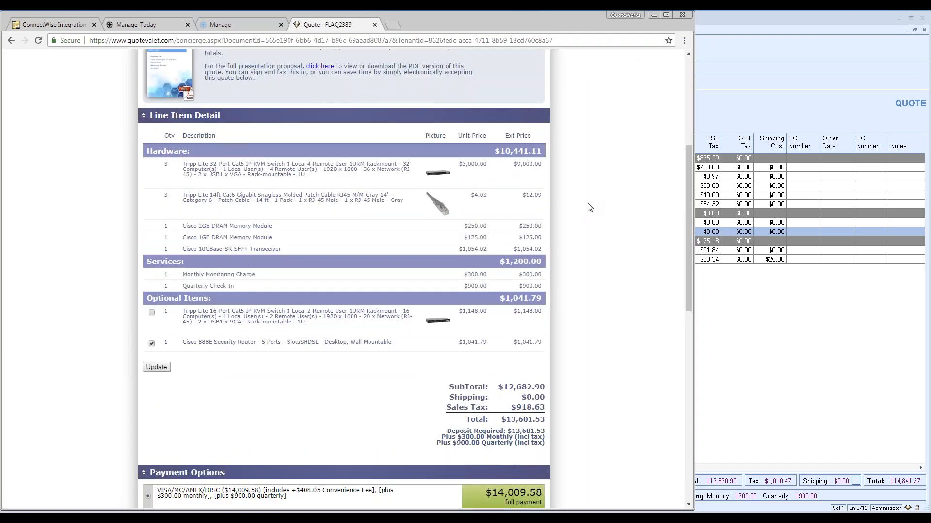
# Review the quote's card and ACH payment options
pyautogui.scroll(-4, 590, 208)
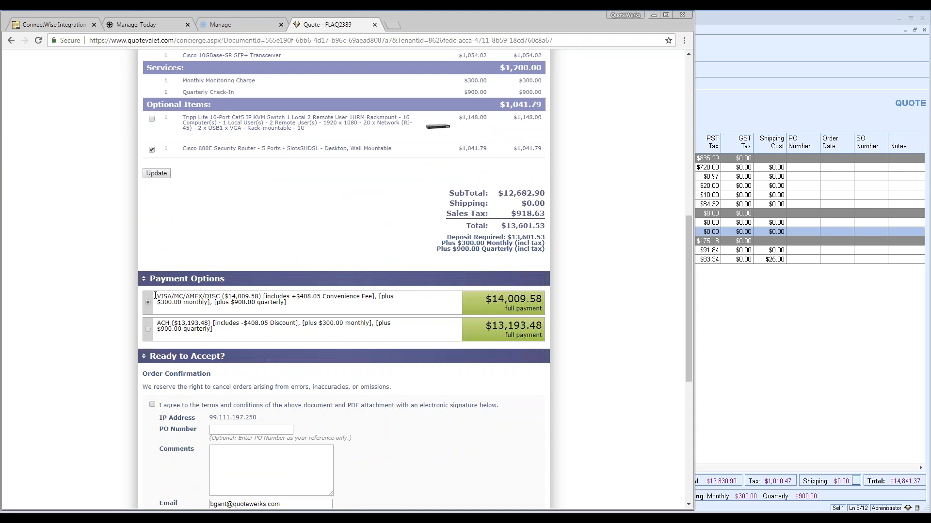
pyautogui.moveTo(222, 297); pyautogui.dragTo(158, 296)
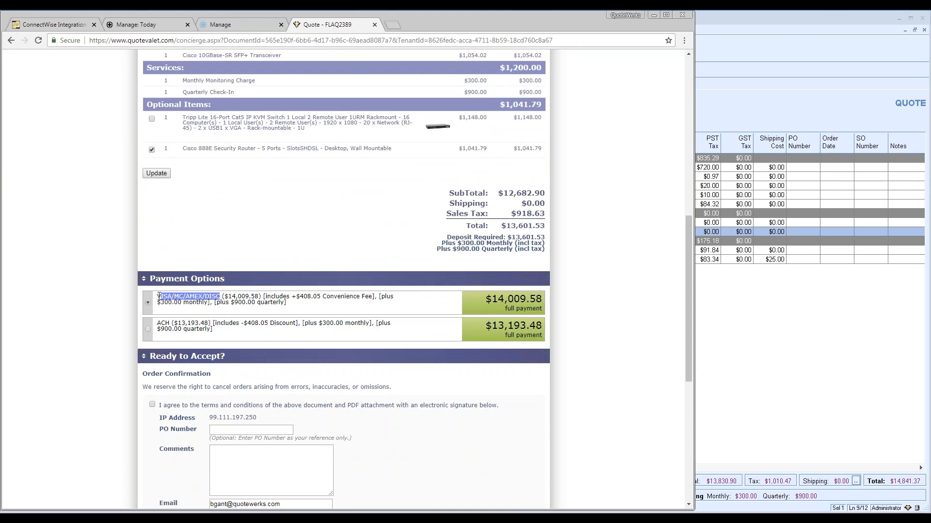
pyautogui.click(175, 330)
pyautogui.tripleClick(169, 326)
pyautogui.click(208, 320)
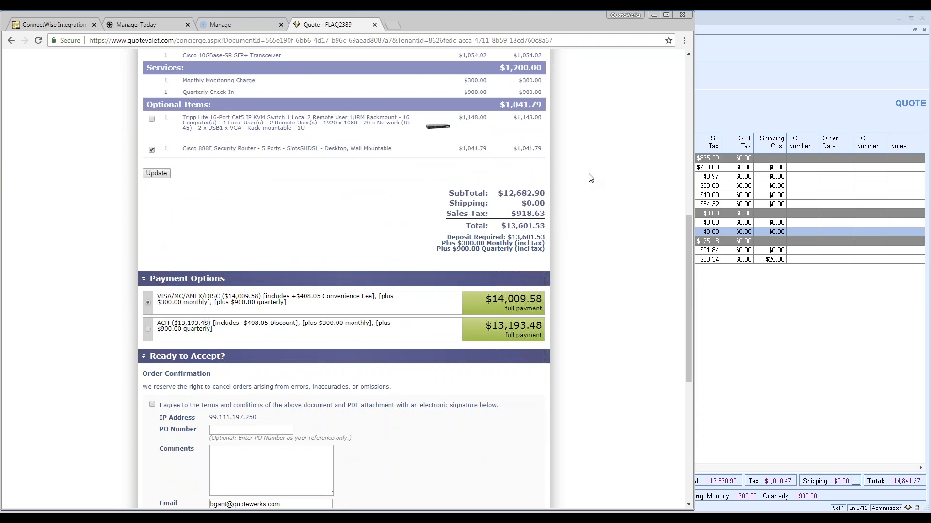
pyautogui.scroll(-2, 597, 179)
pyautogui.scroll(-2, 598, 179)
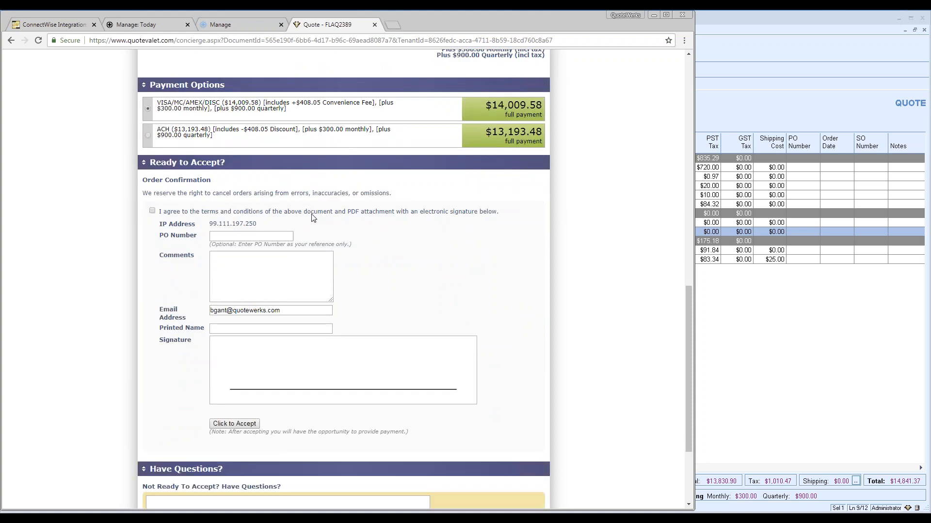
# Agree to the terms and add the order comment 'please place my order ASAP'
pyautogui.click(152, 211)
pyautogui.click(237, 258)
pyautogui.write('please place my order ASAP')
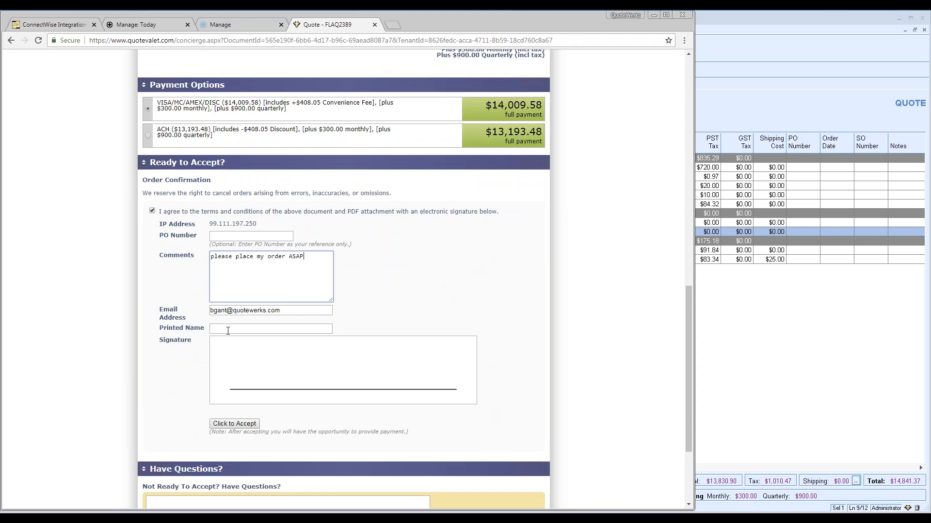
# Autofill the customer's printed name, draw a signature, and submit the acceptance
pyautogui.click(228, 330)
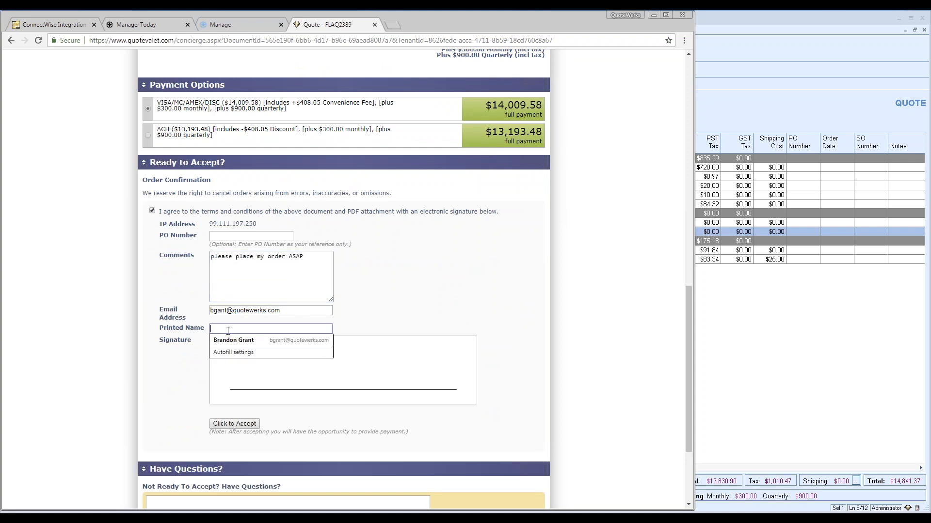
pyautogui.click(229, 340)
pyautogui.moveTo(242, 382); pyautogui.dragTo(412, 361)
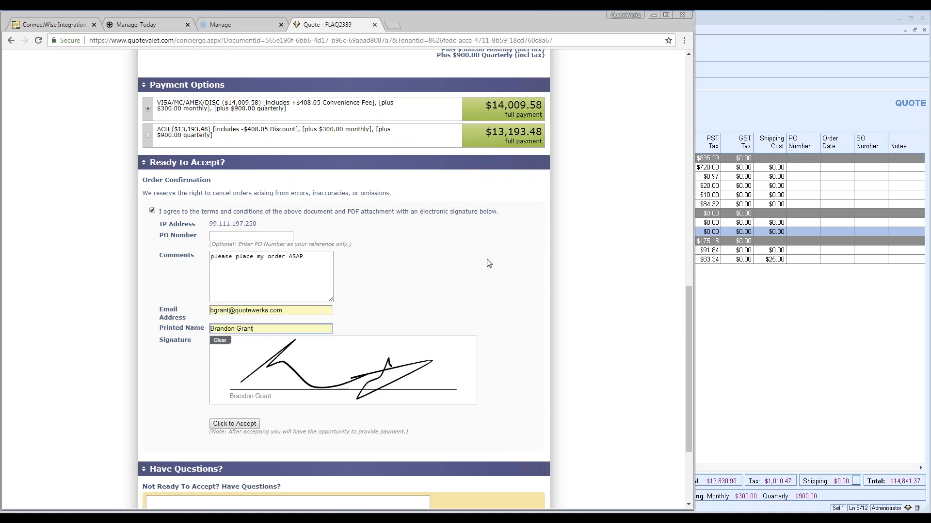
pyautogui.scroll(-1, 490, 286)
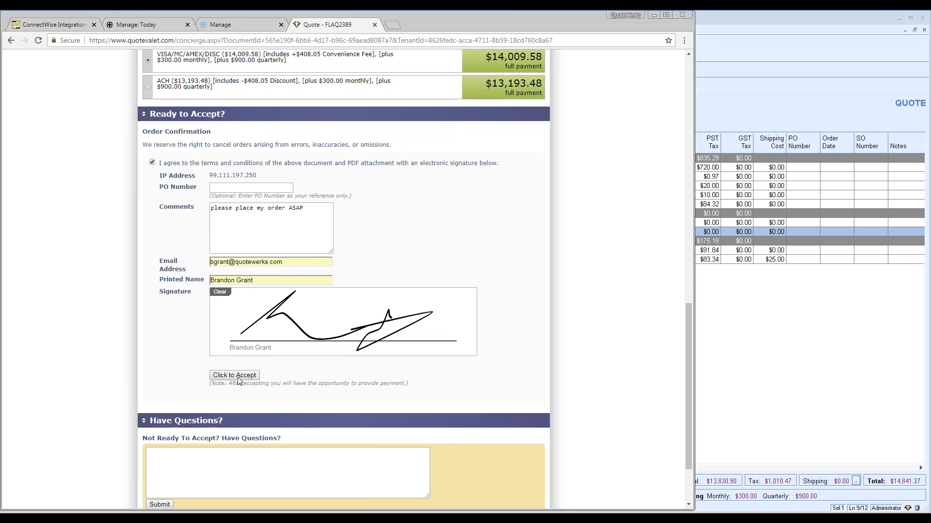
pyautogui.click(237, 376)
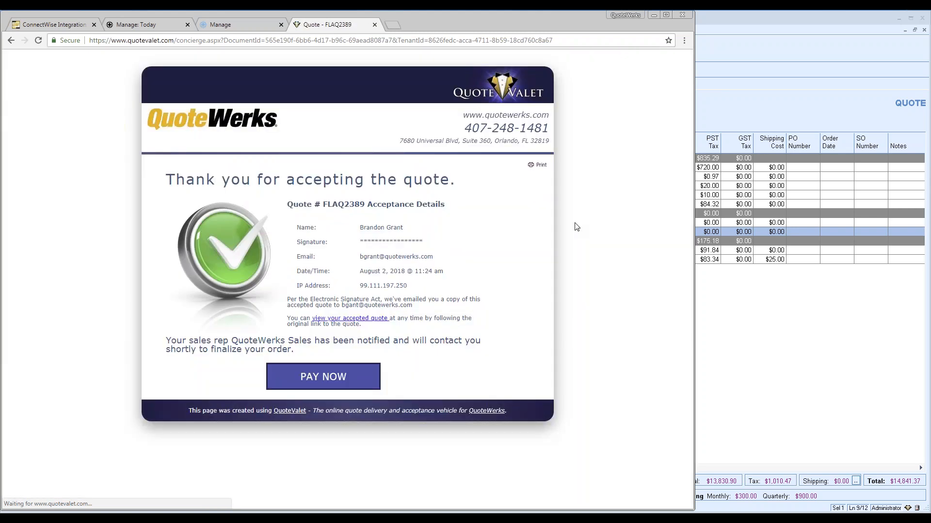
# Open the FLAQ2389 payment page, check the ACH amount, then choose card payment of $14,009.58
pyautogui.click(321, 376)
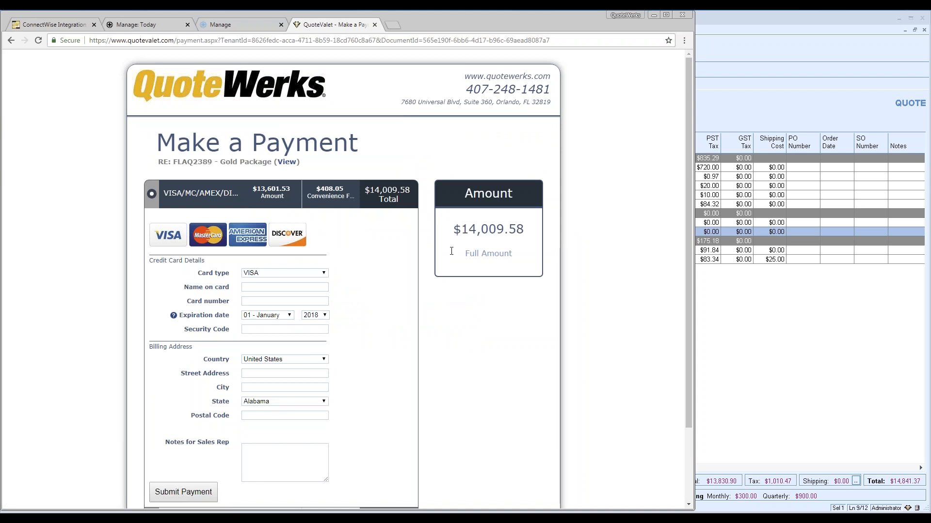
pyautogui.scroll(-2, 413, 282)
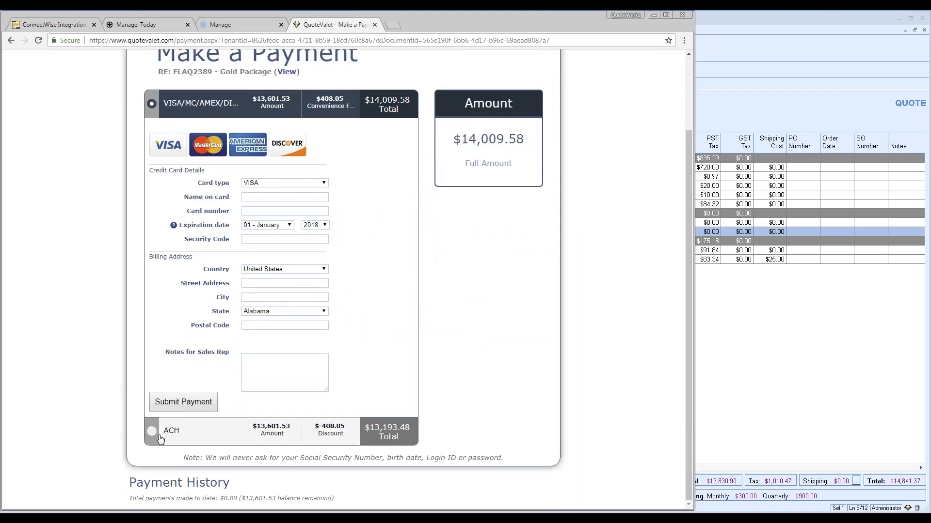
pyautogui.click(151, 431)
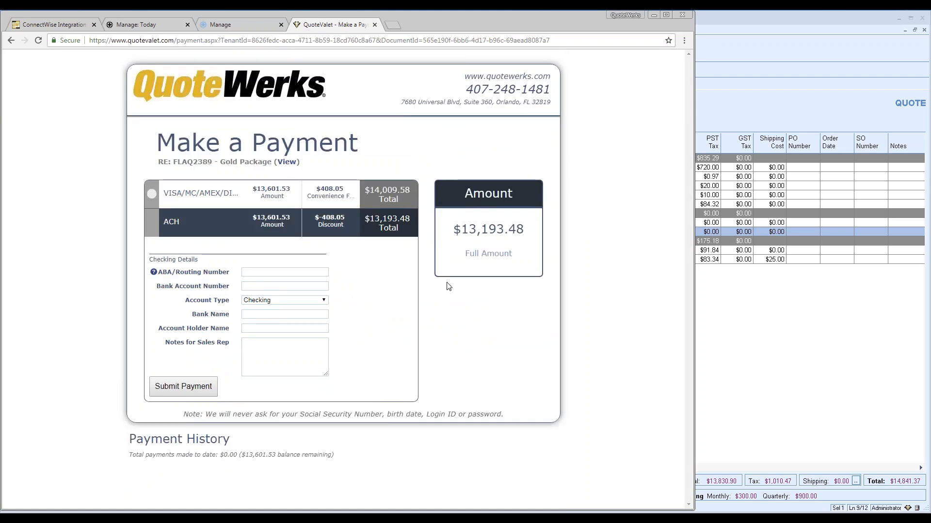
pyautogui.click(150, 196)
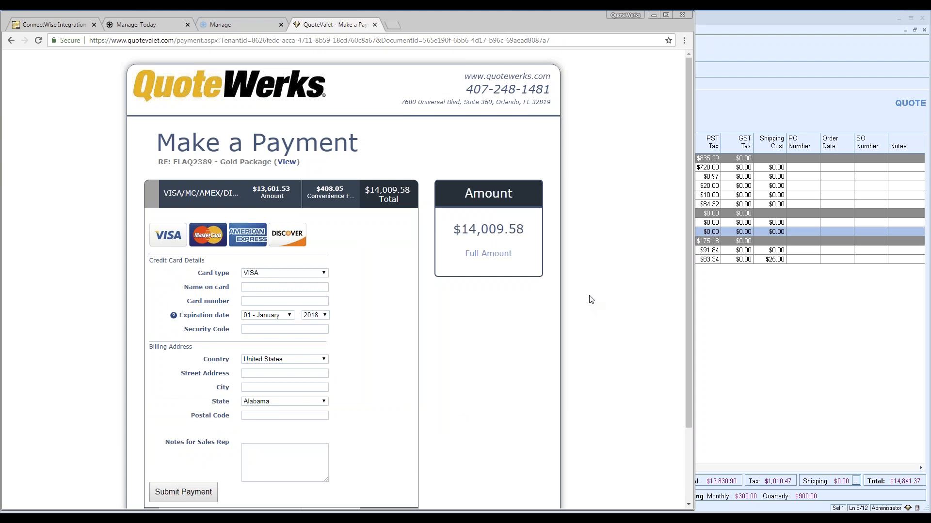
# Apply the customer's QuoteValet selections, override the approval requirement, and convert FLAQ2389 to an order
pyautogui.click(709, 107)
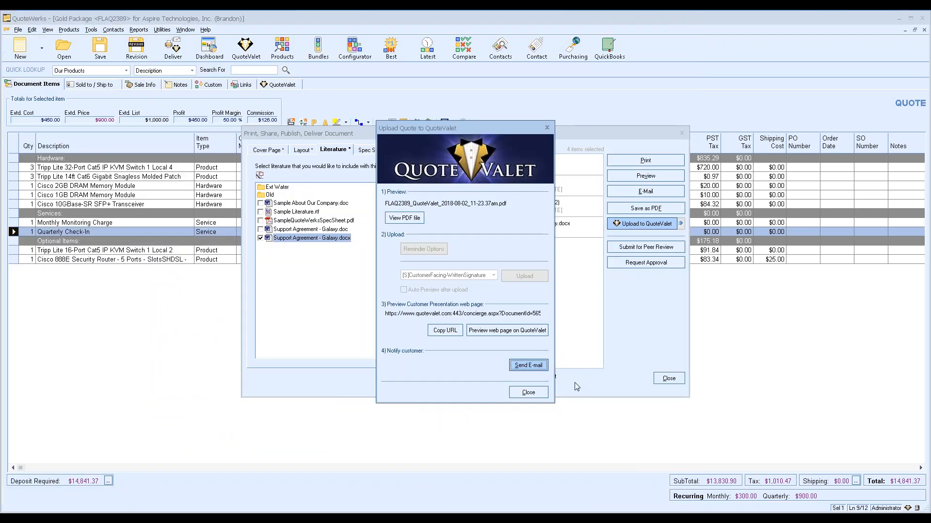
pyautogui.click(668, 378)
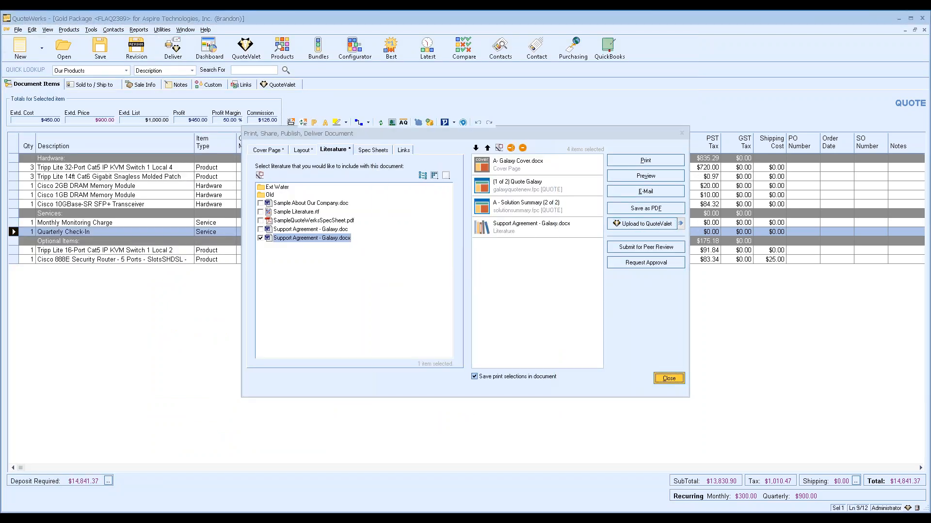
pyautogui.click(286, 86)
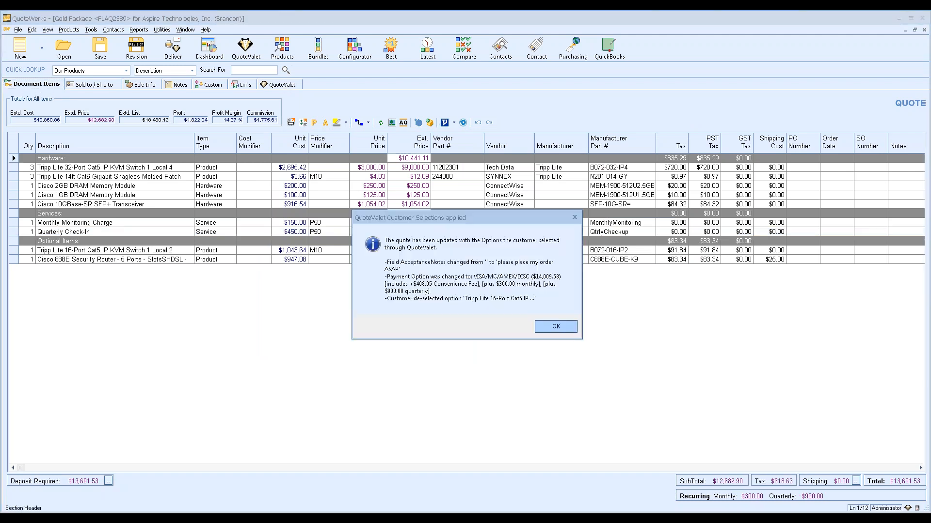
pyautogui.click(555, 327)
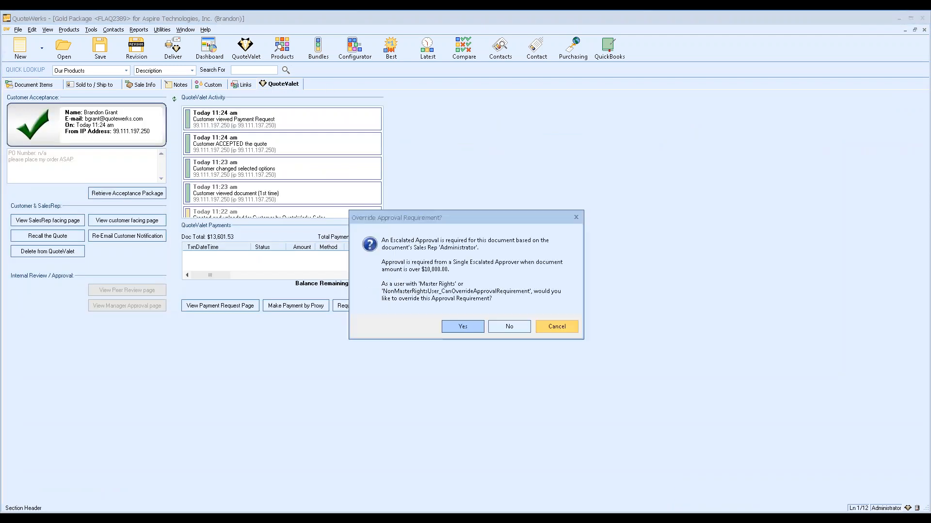
pyautogui.click(473, 330)
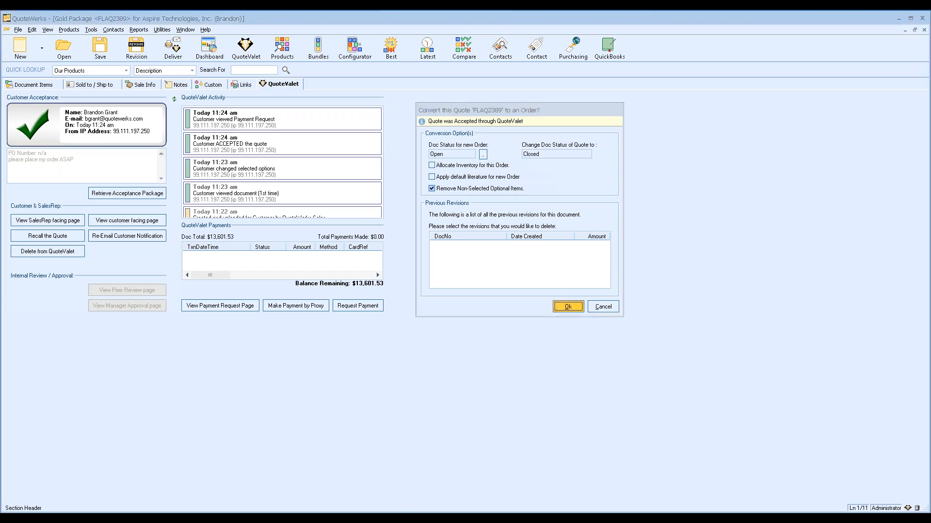
pyautogui.click(561, 308)
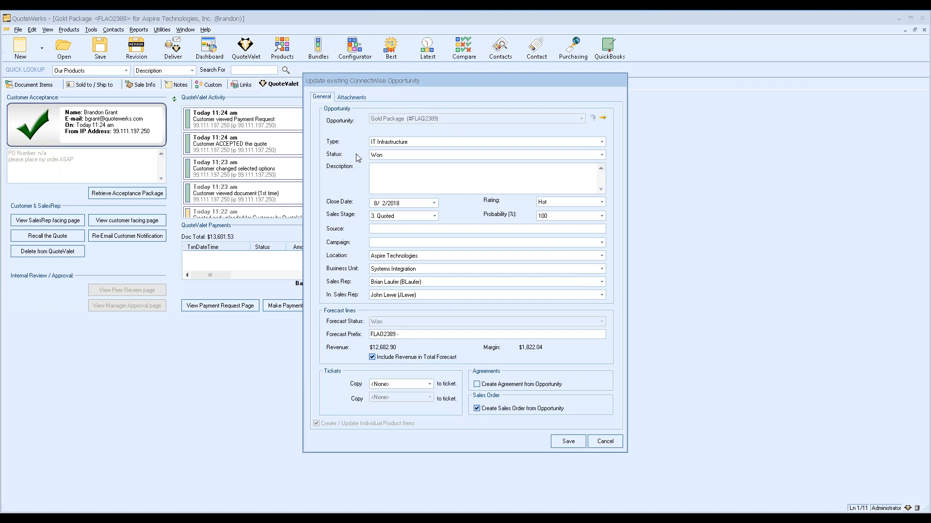
# Save the opportunity at stage 4. Committed, copying Products Only to a ticket, with no sales order
pyautogui.click(417, 216)
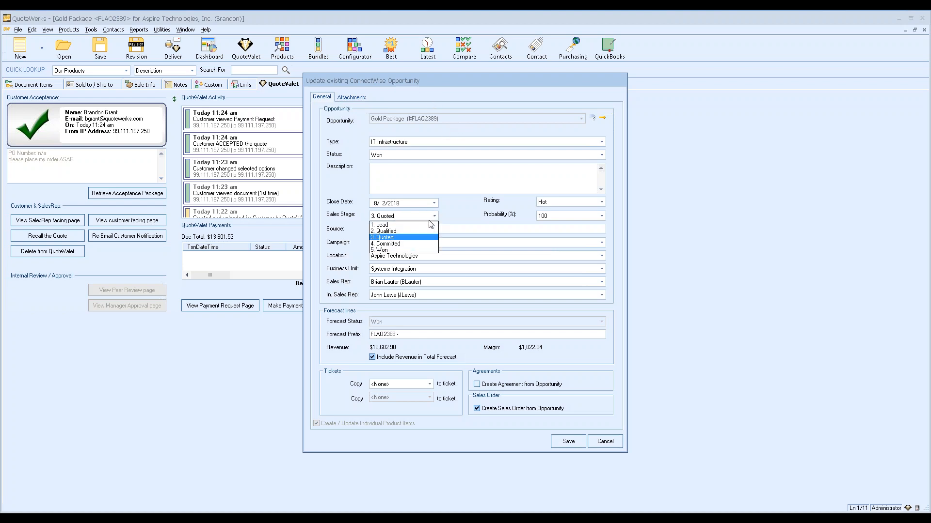
pyautogui.click(397, 245)
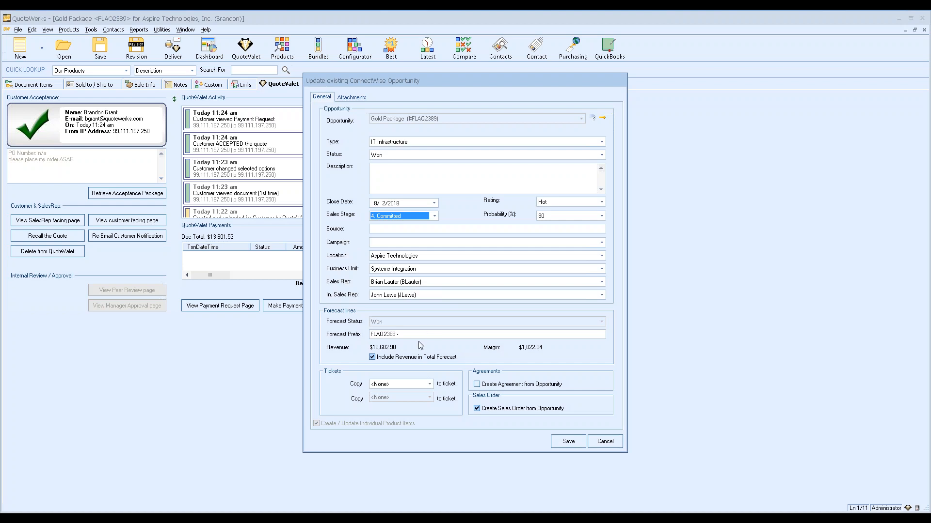
pyautogui.click(417, 385)
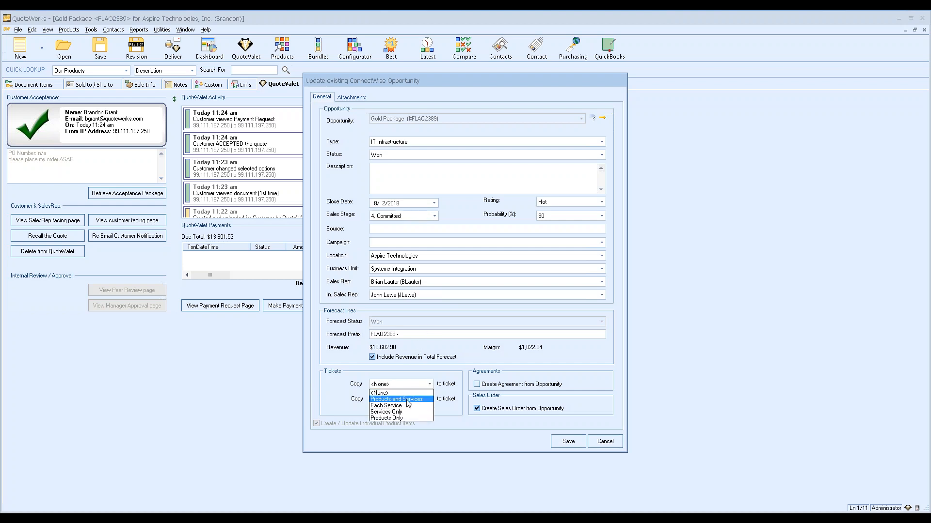
pyautogui.click(393, 417)
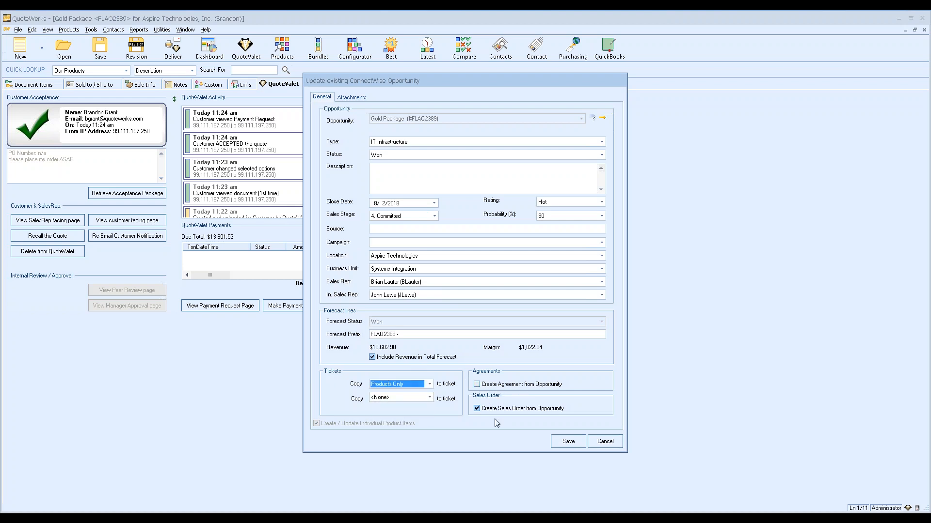
pyautogui.click(476, 409)
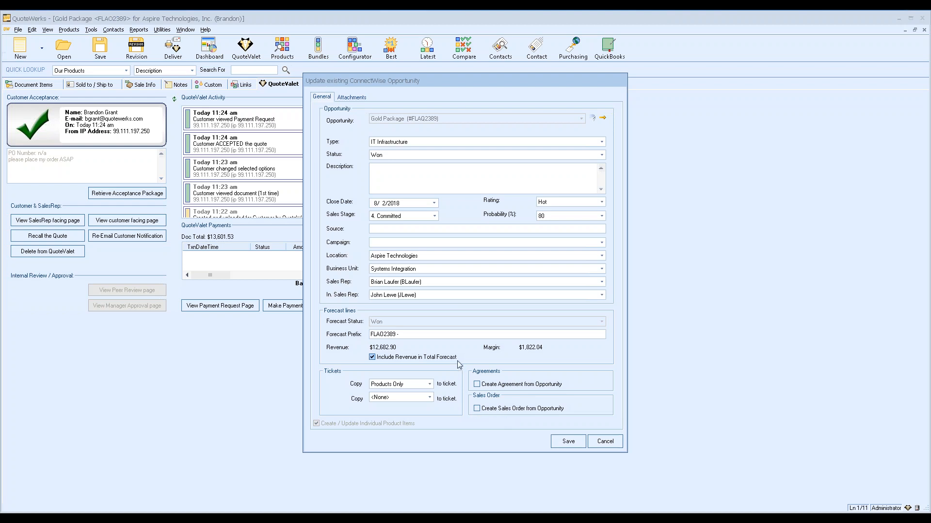
pyautogui.click(581, 442)
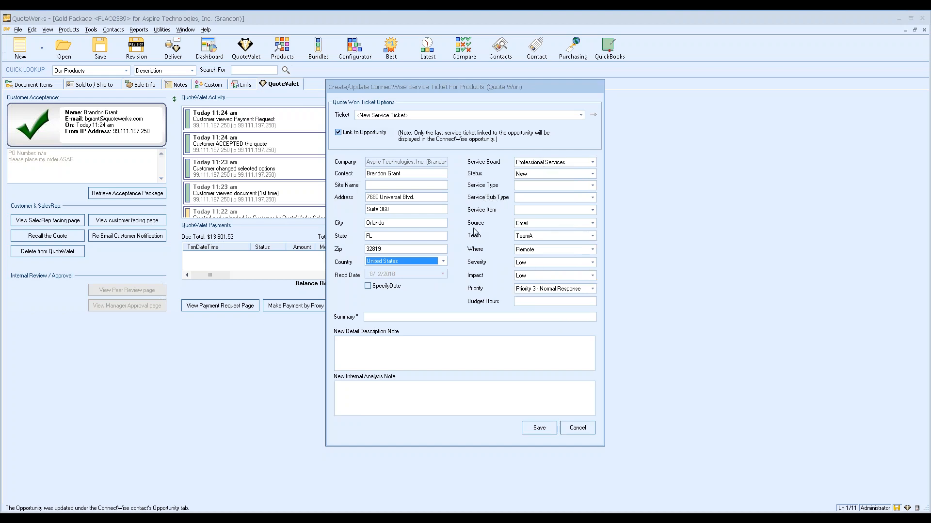
# Save a new ConnectWise service ticket with the summary 'Items for Ticket'
pyautogui.click(390, 317)
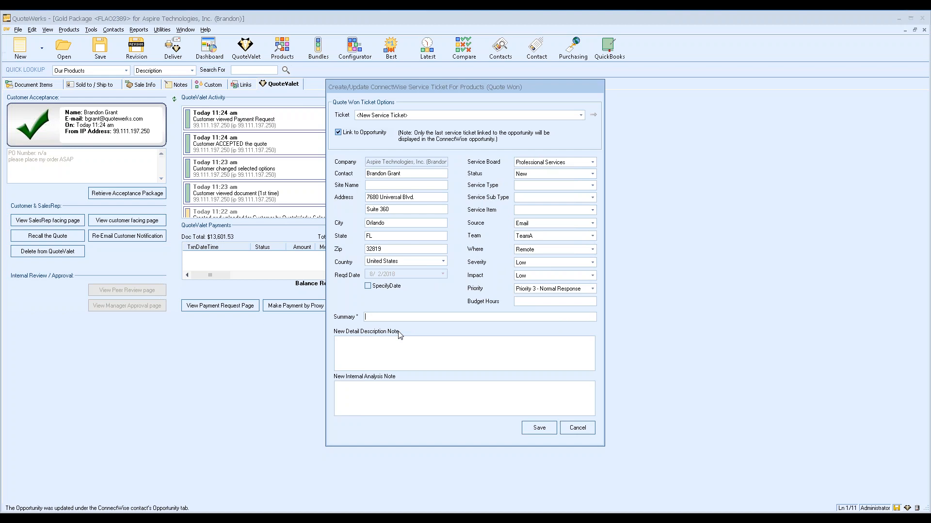
pyautogui.write('Items for Ticket')
pyautogui.click(539, 430)
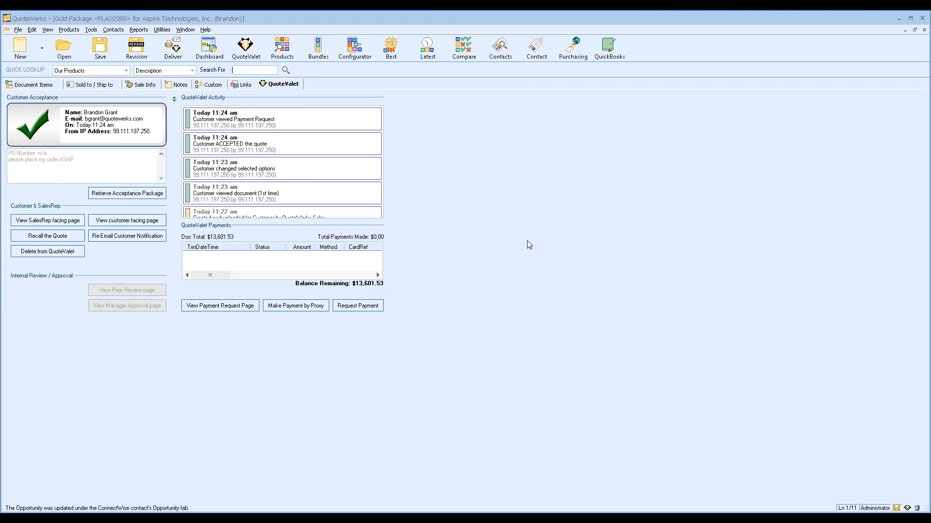
# Open the Purchasing window, closing all open documents and discarding the other quote's changes
pyautogui.click(34, 85)
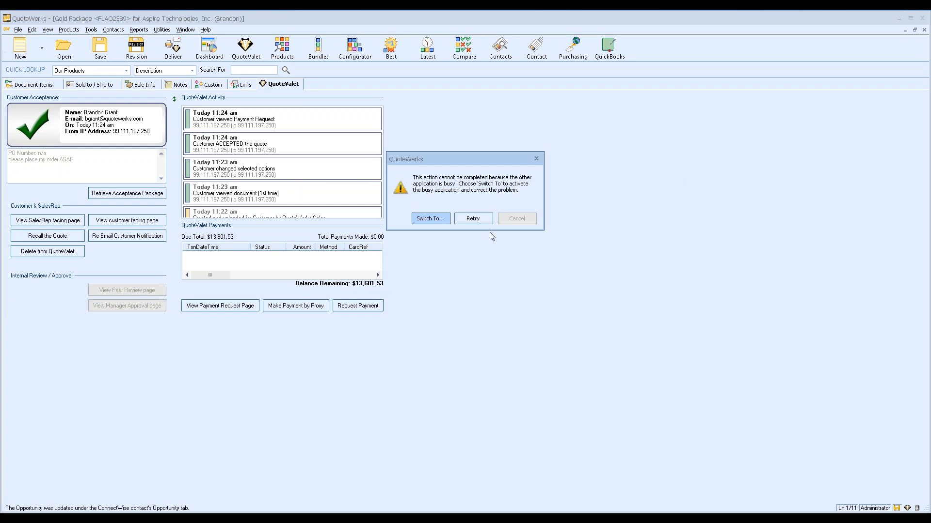
pyautogui.click(461, 218)
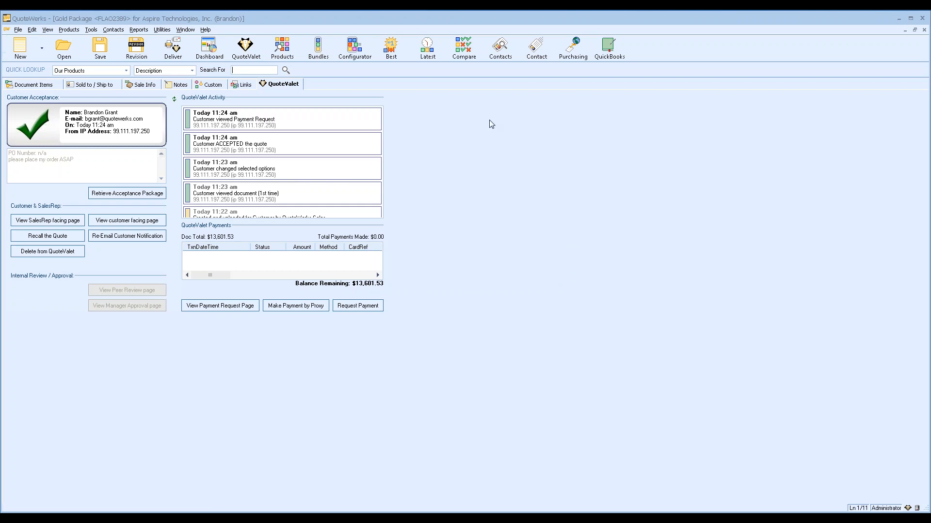
pyautogui.click(573, 48)
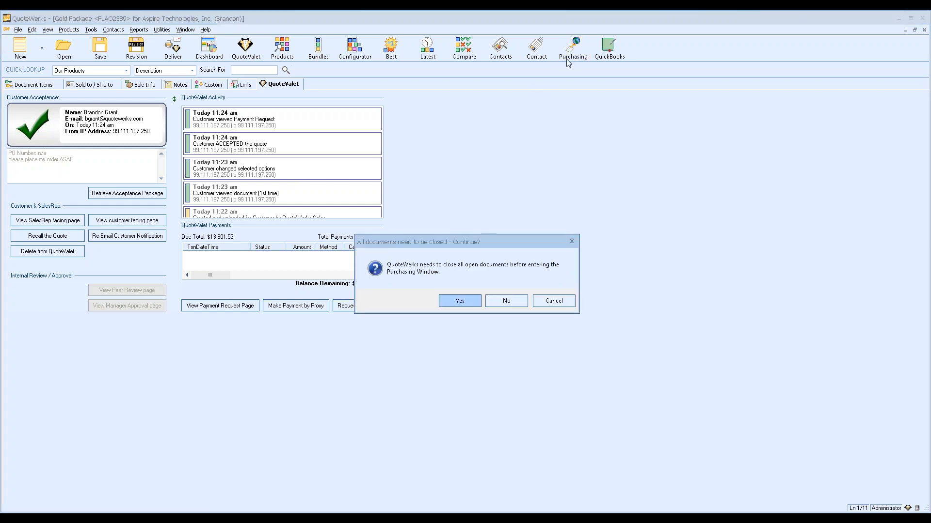
pyautogui.click(450, 303)
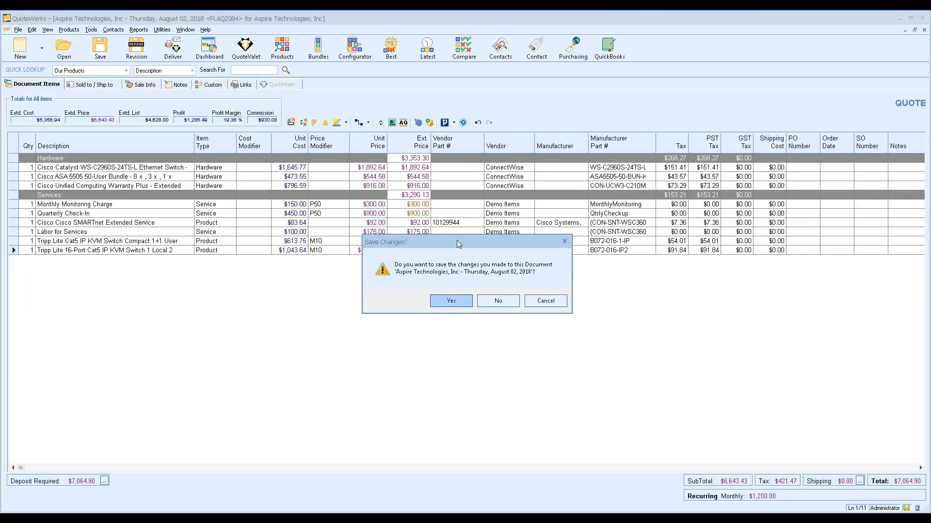
pyautogui.click(498, 303)
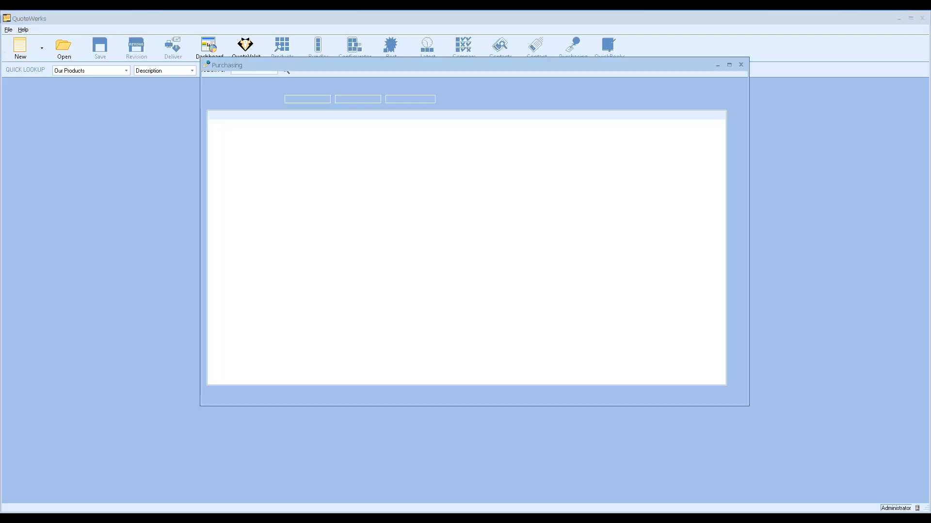
# Filter multiple orders to vendor Tech Data, tick the four items, and start a non-electronic PO
pyautogui.click(276, 93)
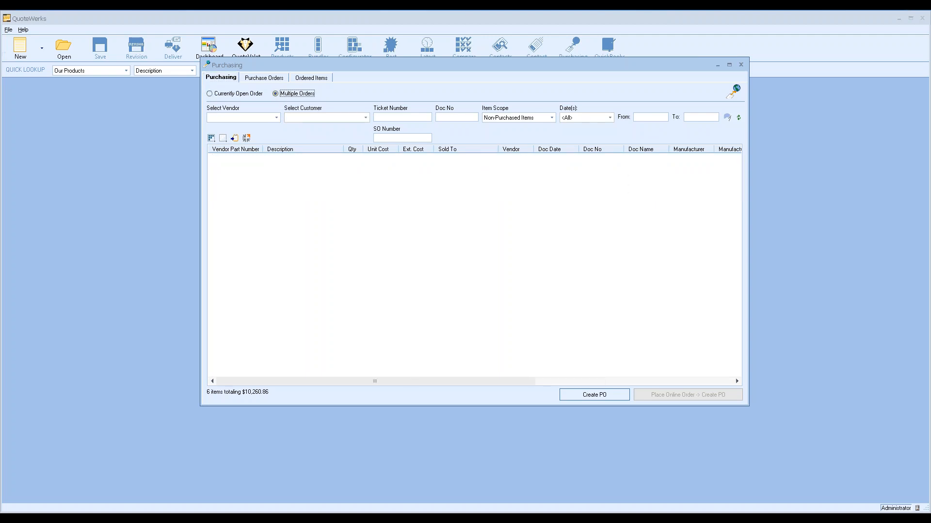
pyautogui.click(276, 117)
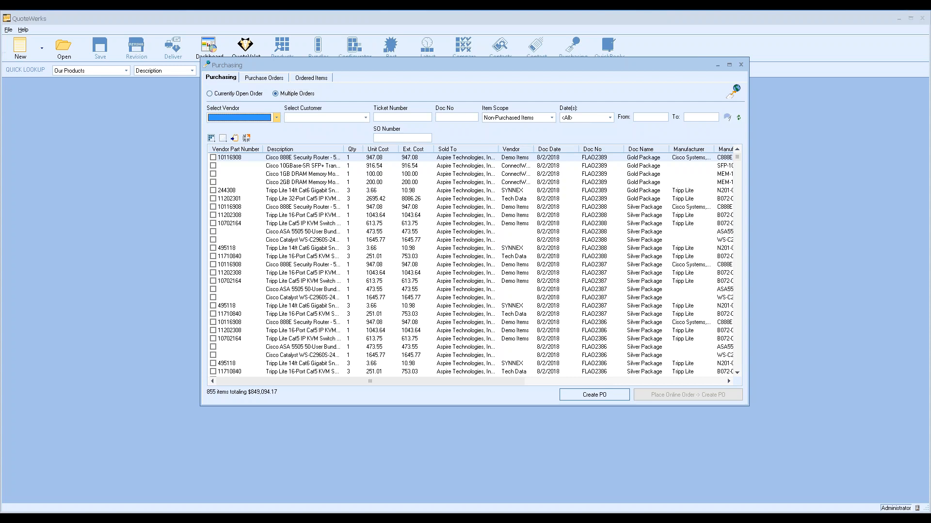
pyautogui.moveTo(276, 136); pyautogui.dragTo(279, 178)
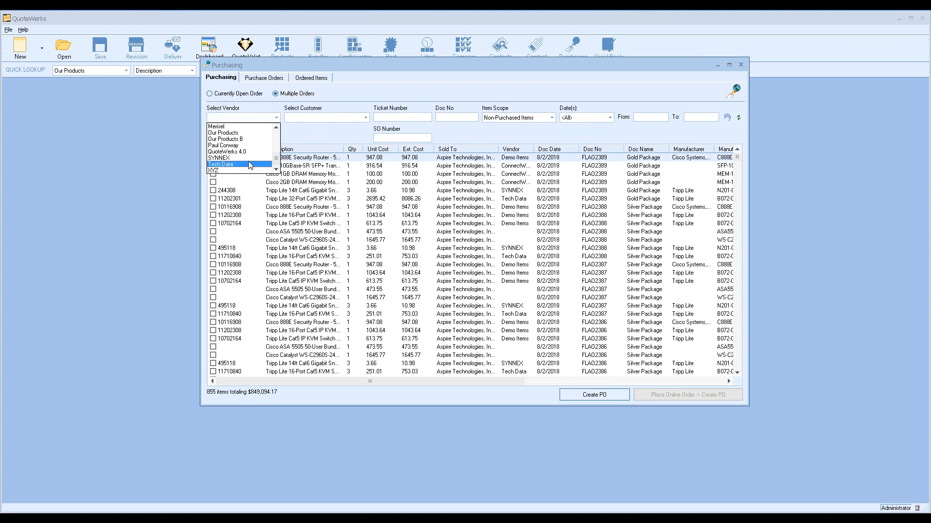
pyautogui.click(221, 164)
pyautogui.click(213, 158)
pyautogui.click(213, 165)
pyautogui.click(212, 174)
pyautogui.click(212, 182)
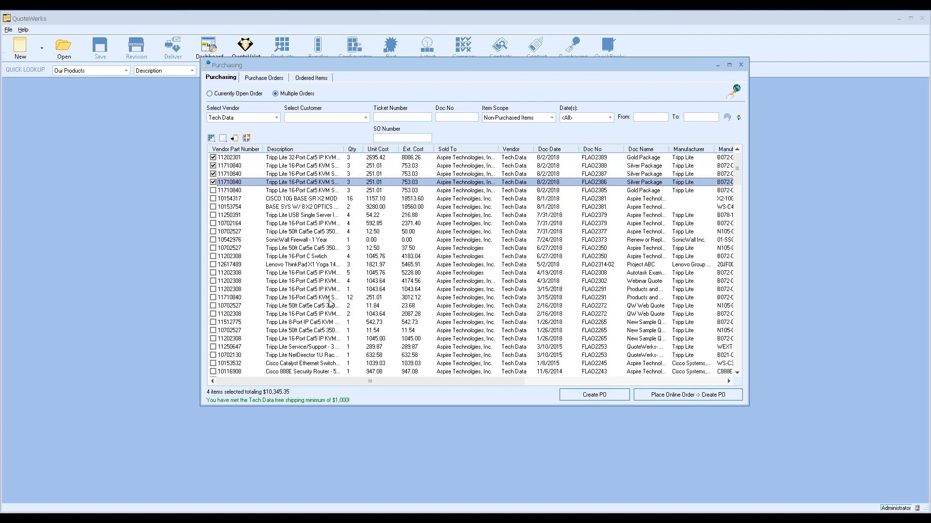
pyautogui.click(594, 395)
pyautogui.click(458, 308)
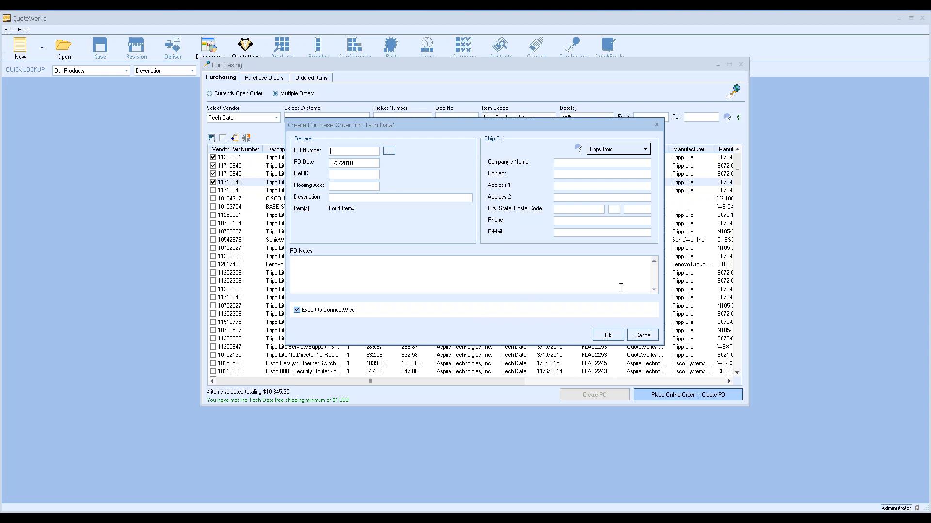
# Cancel the Tech Data purchase order and close the Purchasing window
pyautogui.click(642, 335)
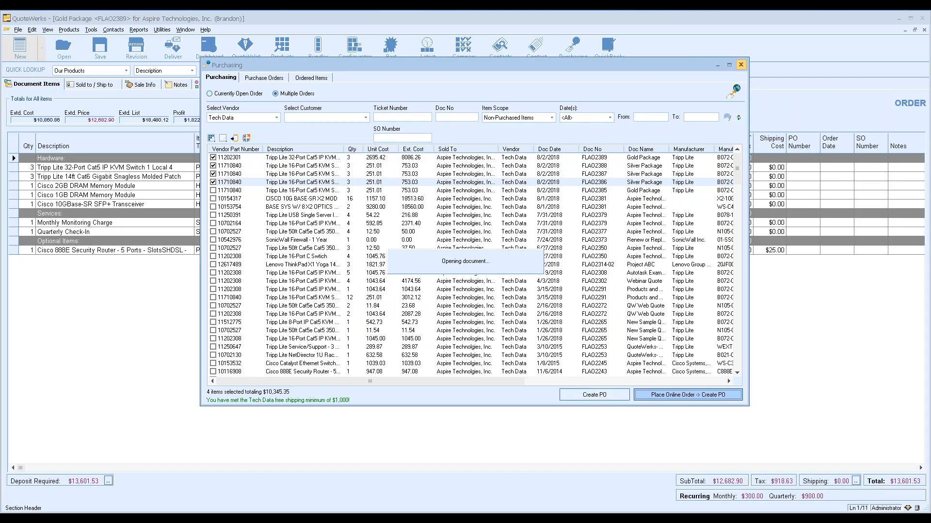
pyautogui.click(740, 65)
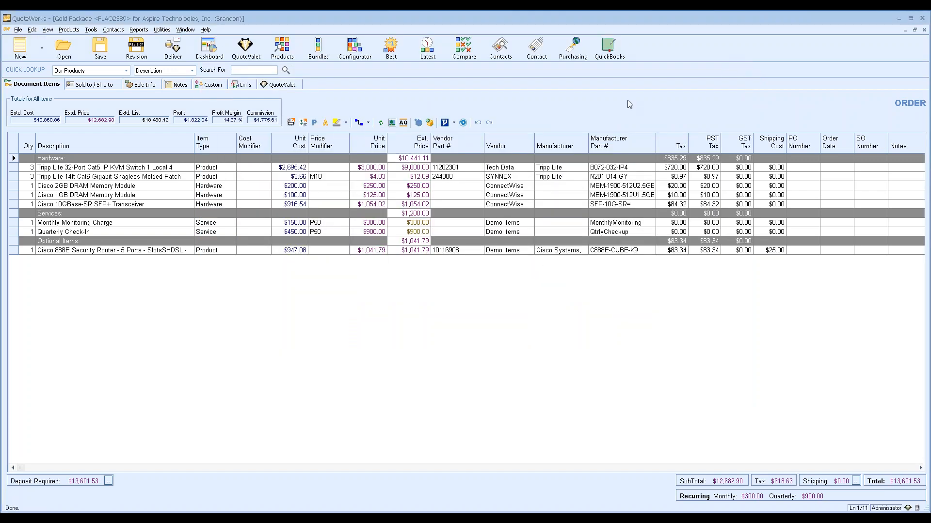